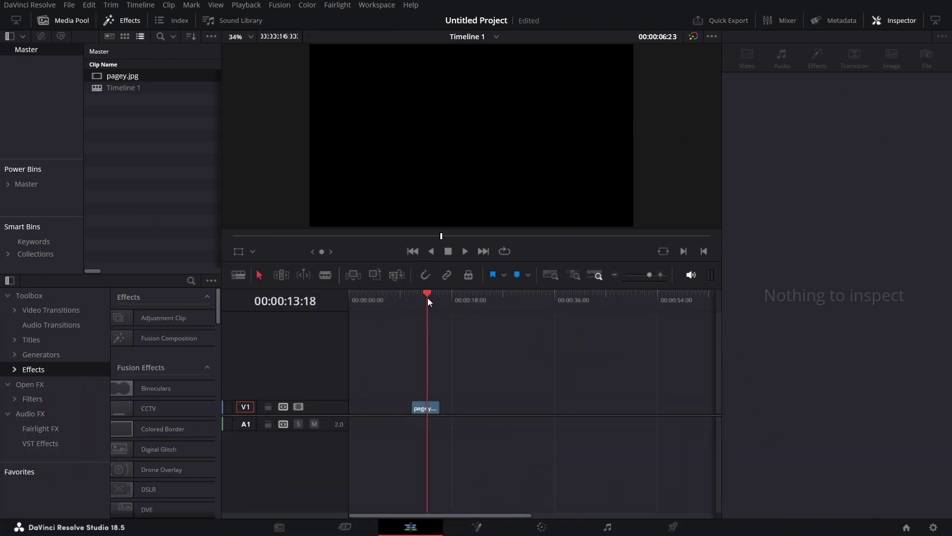
Step: Enlarge the newspaper image to zoom 2.52 and nest it as Compound Clip 1
{"action": "left_click", "coordinate": [432, 409]}
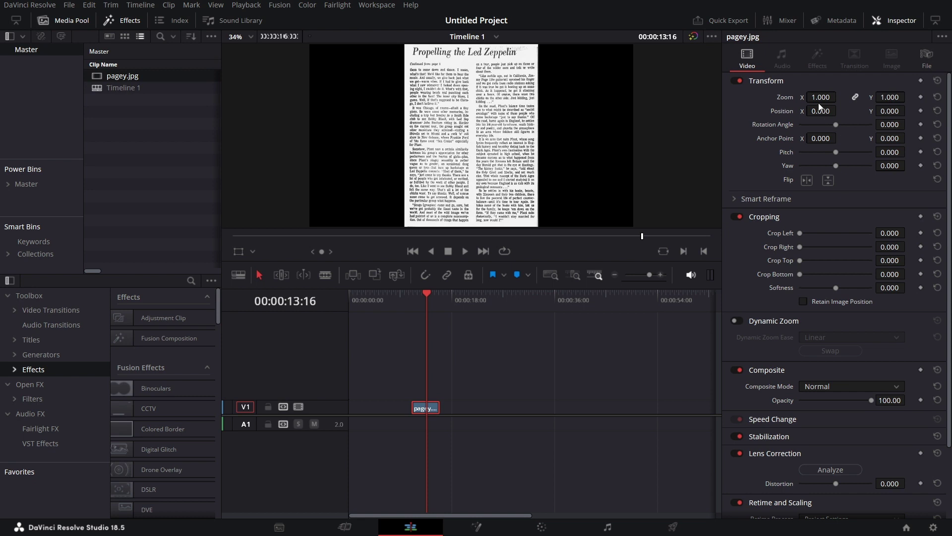
{"action": "left_click_drag", "start_coordinate": [819, 103], "coordinate": [841, 97]}
{"action": "left_click", "coordinate": [430, 410]}
{"action": "right_click", "coordinate": [430, 411]}
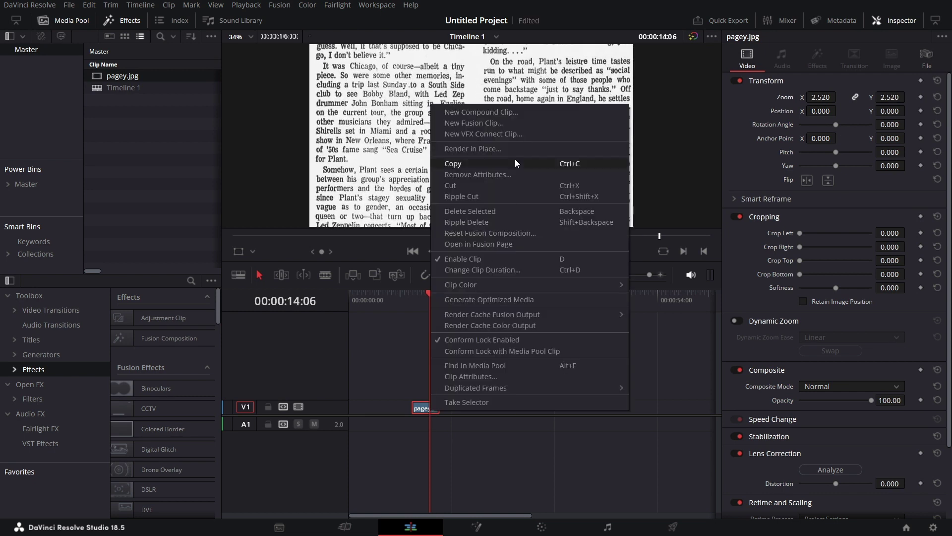
{"action": "left_click", "coordinate": [534, 116]}
{"action": "key", "text": "Return"}
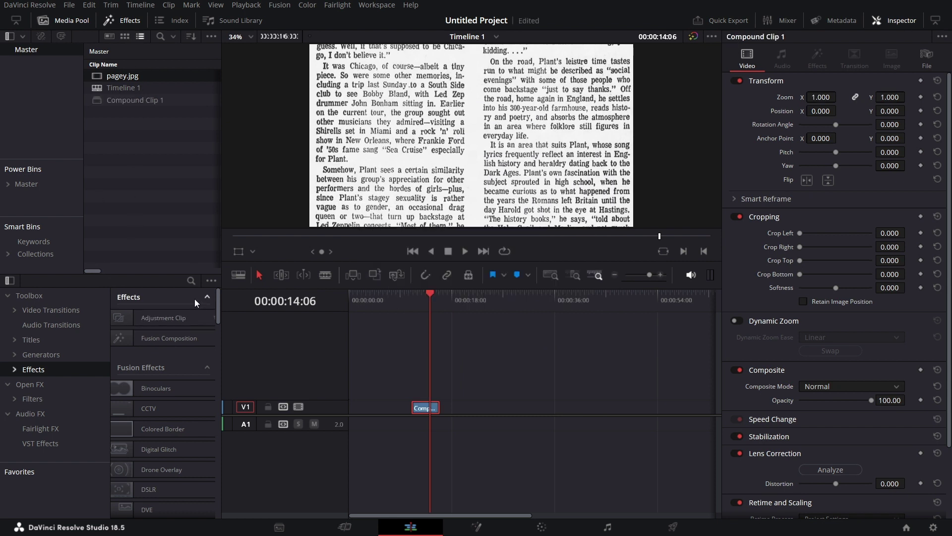
Step: Apply MR-Highlight to the compound clip and preview its sweep across the New Orleans line
{"action": "left_click", "coordinate": [191, 281]}
{"action": "type", "text": "high"}
{"action": "left_click_drag", "start_coordinate": [171, 396], "coordinate": [424, 407]}
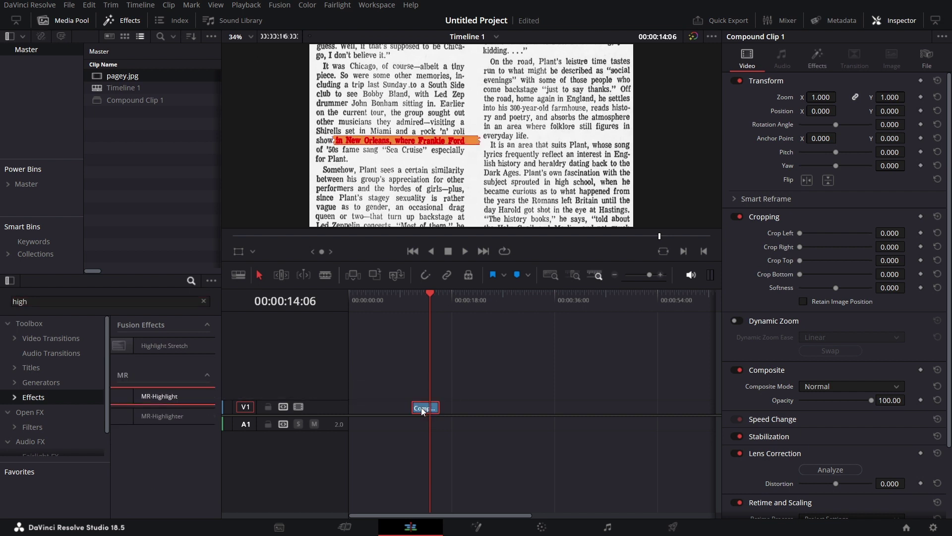
{"action": "left_click", "coordinate": [418, 302]}
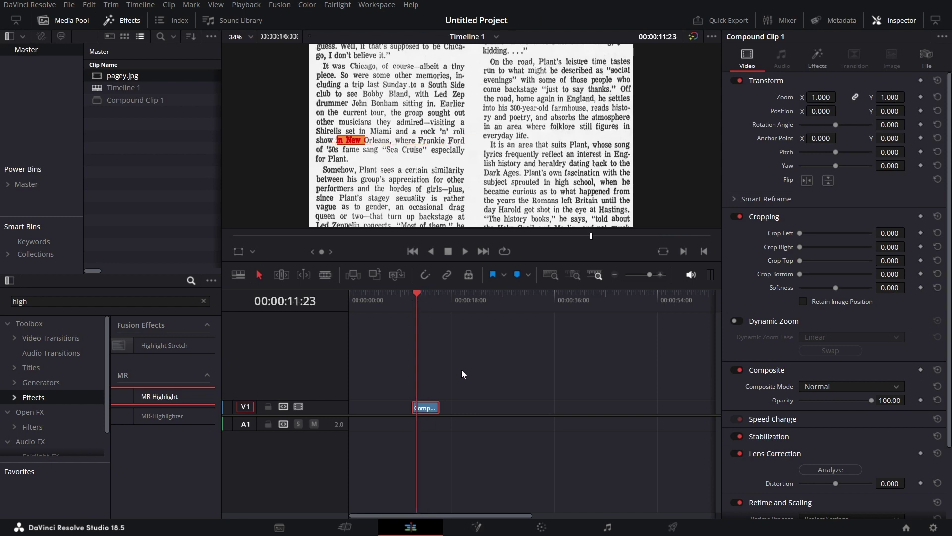
{"action": "left_click", "coordinate": [413, 295]}
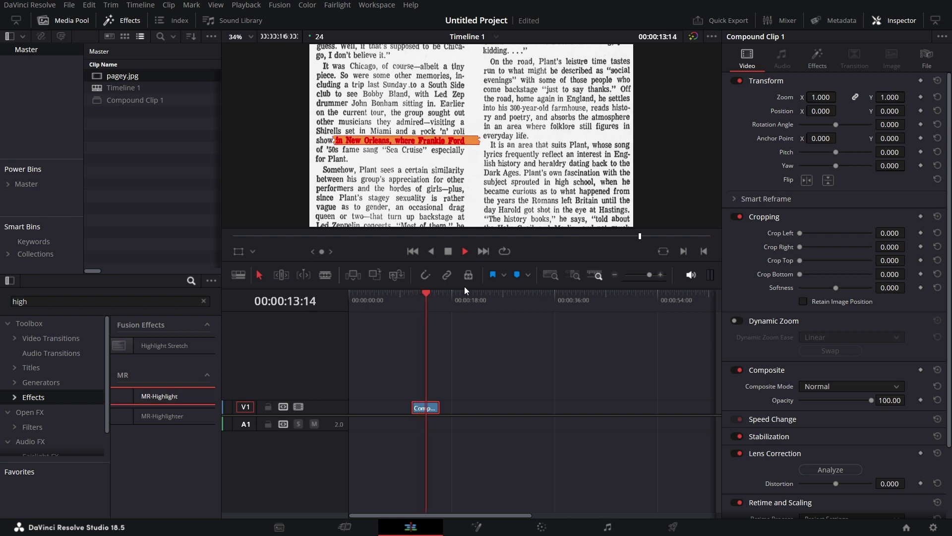
{"action": "left_click", "coordinate": [448, 250]}
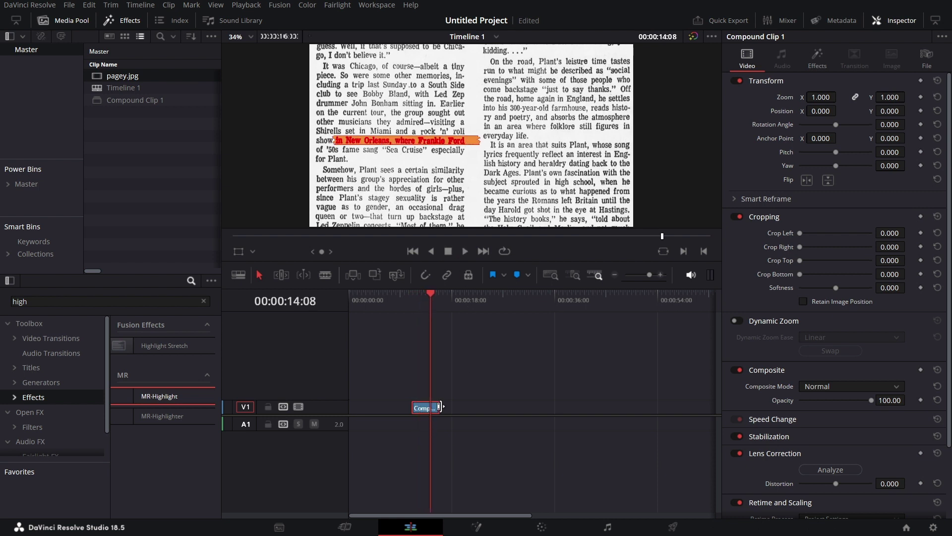
Step: Show the MR-Highlight settings and scrub through the sweep until the line is highlighted
{"action": "left_click", "coordinate": [819, 58]}
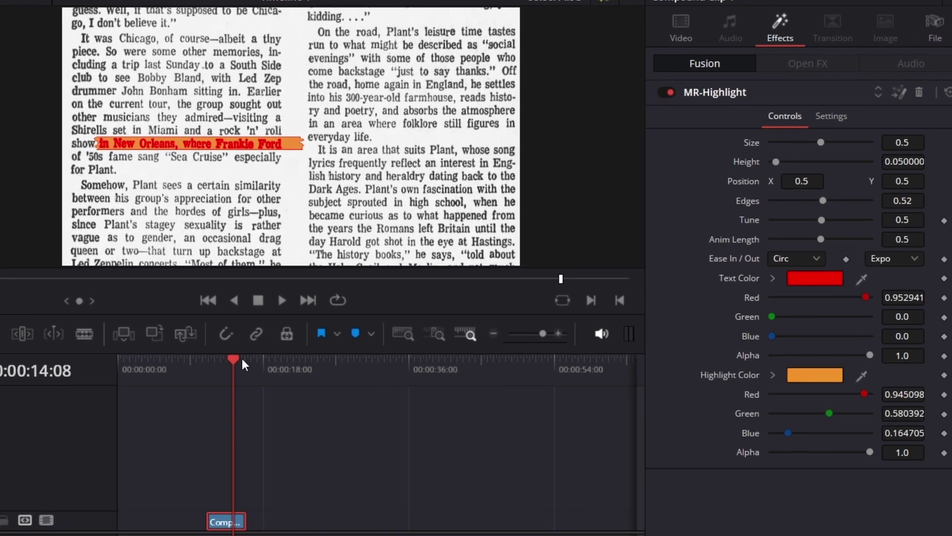
{"action": "left_click_drag", "start_coordinate": [436, 293], "coordinate": [419, 298]}
{"action": "mouse_move", "coordinate": [215, 365]}
{"action": "left_mouse_down"}
{"action": "mouse_move", "coordinate": [241, 367]}
{"action": "mouse_move", "coordinate": [227, 367]}
{"action": "left_mouse_up"}
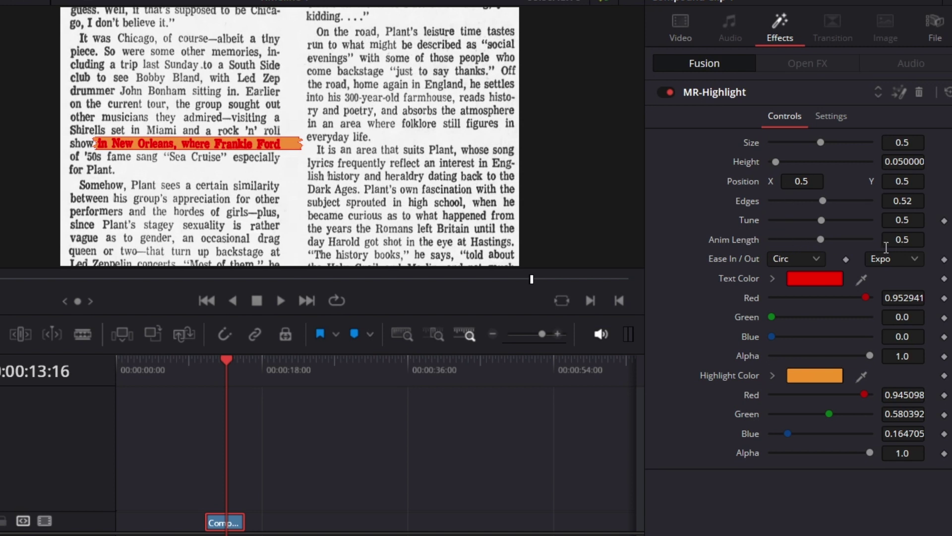
Step: Set MR-Highlight's Anim Length to 0.25 and play back the faster sweep
{"action": "left_click", "coordinate": [906, 242]}
{"action": "type", "text": "2"}
{"action": "key", "text": "Tab"}
{"action": "left_click_drag", "start_coordinate": [231, 378], "coordinate": [205, 361]}
{"action": "left_click", "coordinate": [279, 300]}
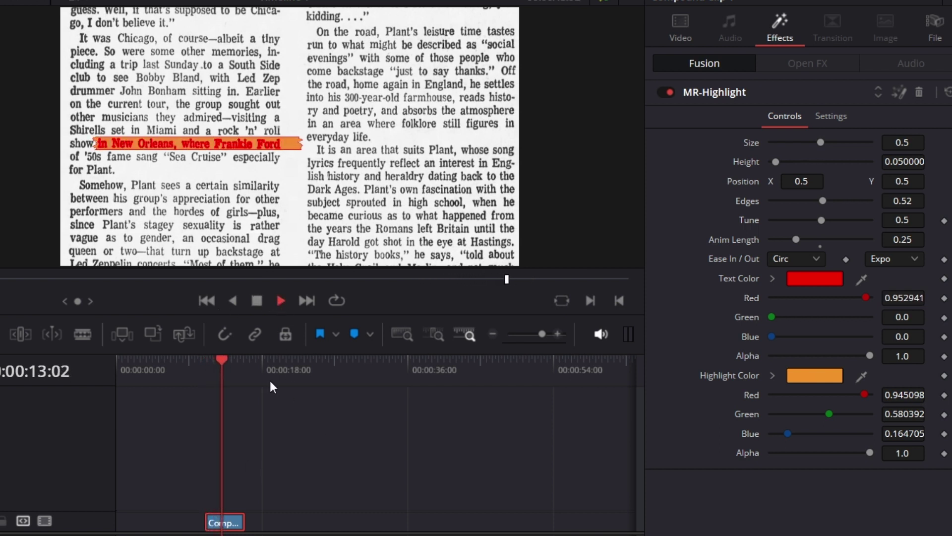
{"action": "left_click", "coordinate": [256, 301]}
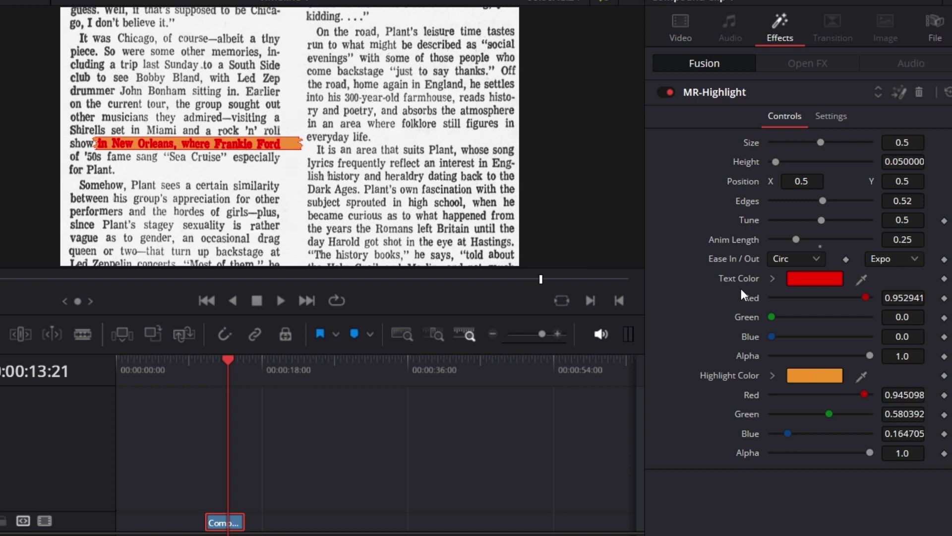
Step: Set MR-Highlight's Text Color to white and its Highlight Color to black
{"action": "left_click", "coordinate": [825, 280]}
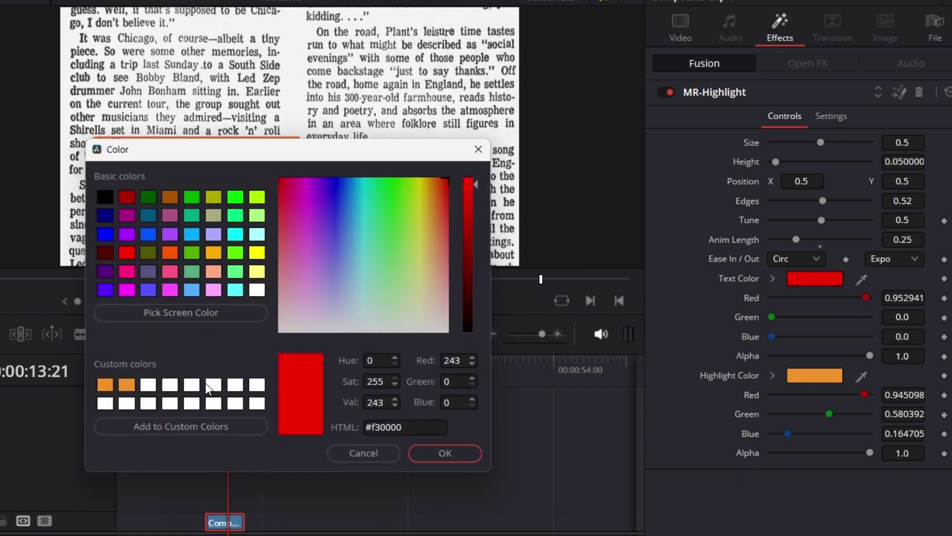
{"action": "left_click", "coordinate": [172, 385]}
{"action": "left_click", "coordinate": [445, 453]}
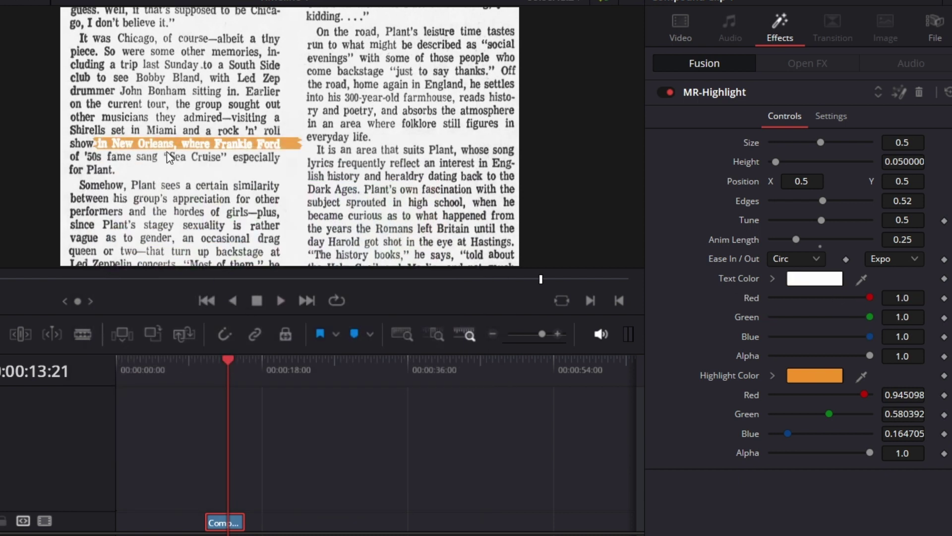
{"action": "left_click", "coordinate": [818, 383]}
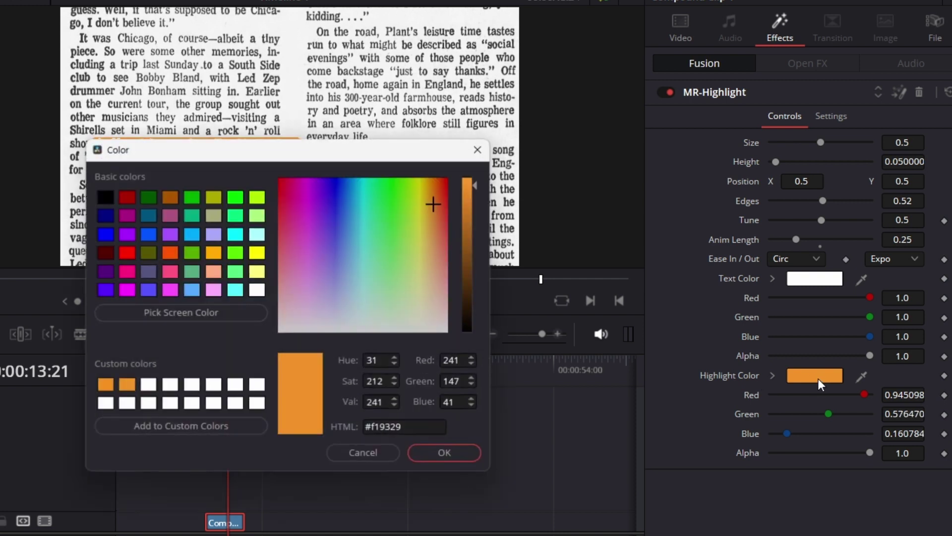
{"action": "left_click", "coordinate": [105, 198]}
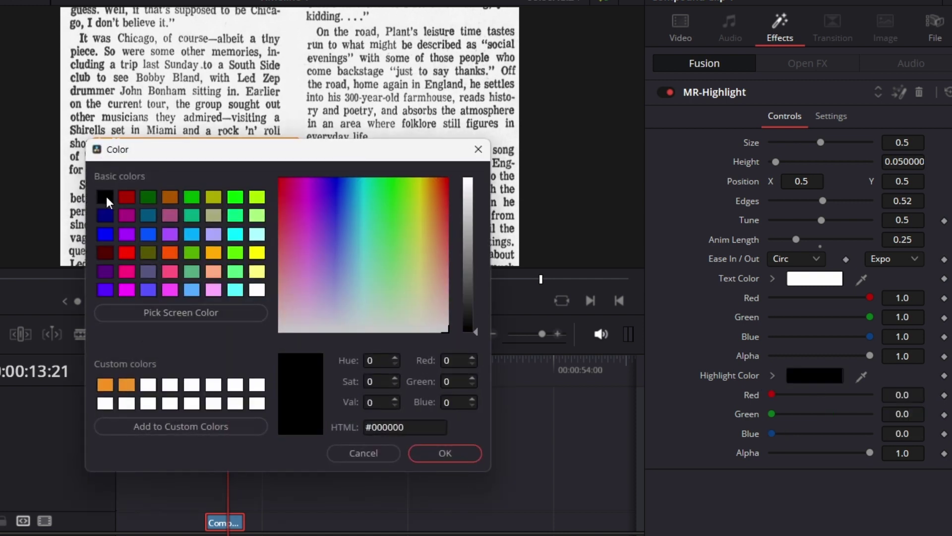
{"action": "left_click", "coordinate": [446, 453]}
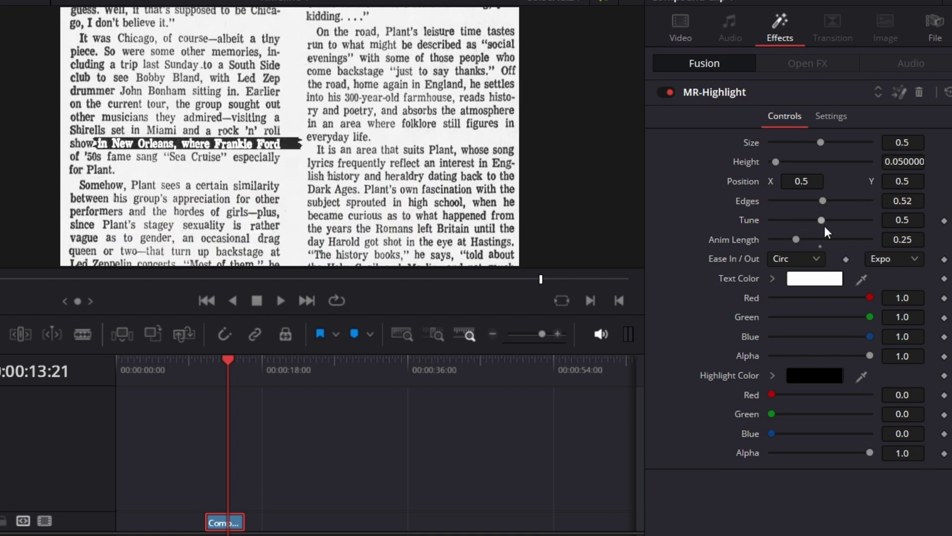
Step: Set Tune 0.433 and Edges 0.22, and move the bar to Position Y 0.597
{"action": "mouse_move", "coordinate": [823, 222]}
{"action": "left_mouse_down"}
{"action": "mouse_move", "coordinate": [859, 224]}
{"action": "mouse_move", "coordinate": [778, 220]}
{"action": "mouse_move", "coordinate": [816, 219]}
{"action": "left_mouse_up"}
{"action": "left_click_drag", "start_coordinate": [823, 200], "coordinate": [793, 199]}
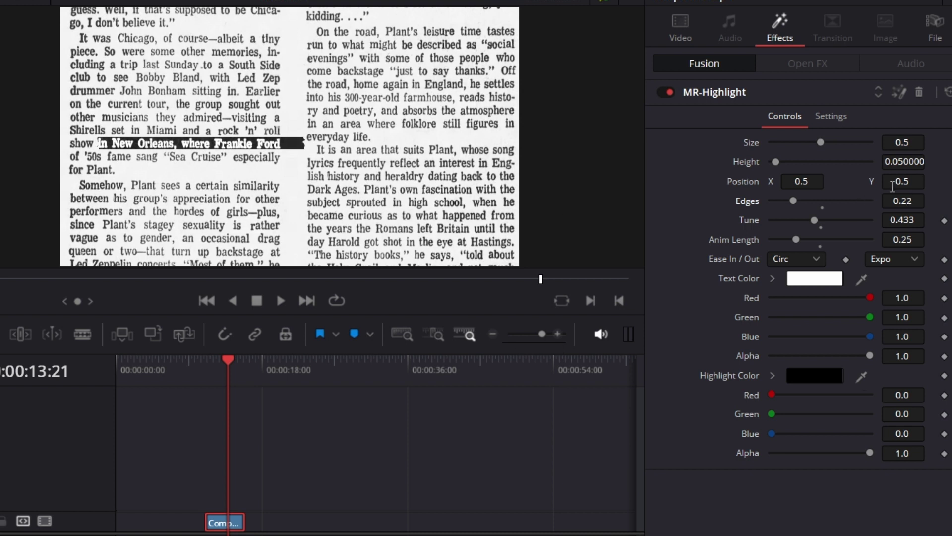
{"action": "mouse_move", "coordinate": [897, 181]}
{"action": "left_mouse_down"}
{"action": "mouse_move", "coordinate": [914, 181]}
{"action": "mouse_move", "coordinate": [891, 190]}
{"action": "left_mouse_up"}
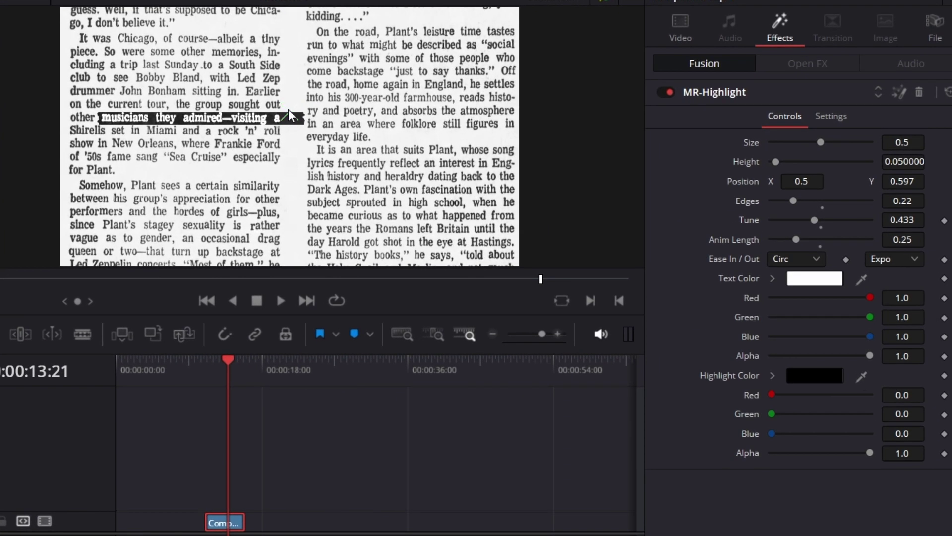
Step: Move the bar to the 'a trip last Sunday' line with Size 0.1035, Height 0.0334, nudged right
{"action": "left_click_drag", "start_coordinate": [289, 113], "coordinate": [259, 59]}
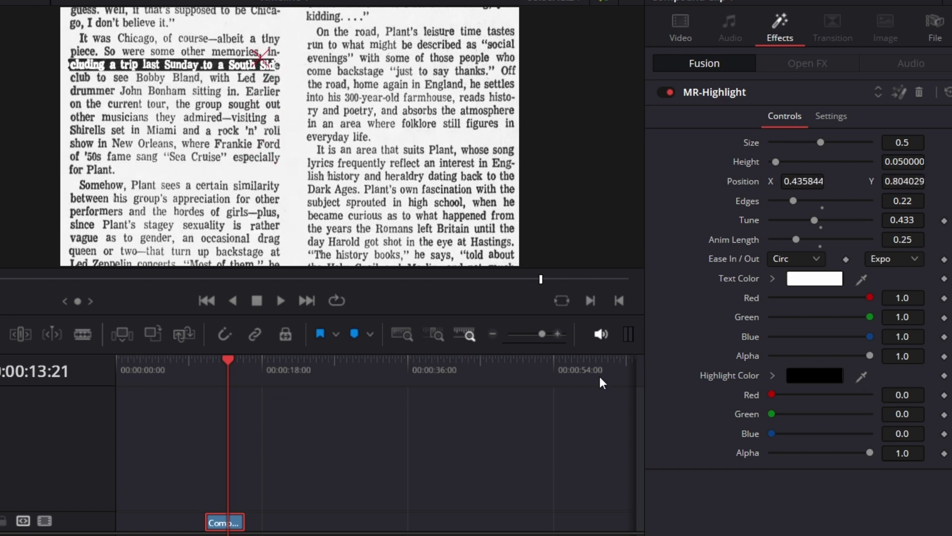
{"action": "mouse_move", "coordinate": [779, 161]}
{"action": "left_mouse_down"}
{"action": "mouse_move", "coordinate": [811, 162]}
{"action": "mouse_move", "coordinate": [776, 162]}
{"action": "mouse_move", "coordinate": [798, 144]}
{"action": "mouse_move", "coordinate": [780, 144]}
{"action": "left_mouse_up"}
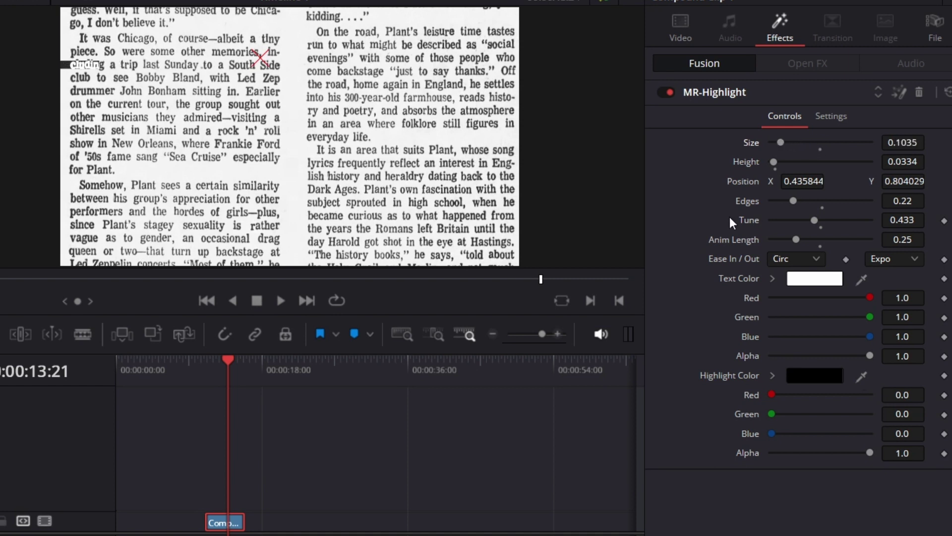
{"action": "left_click_drag", "start_coordinate": [803, 182], "coordinate": [815, 182]}
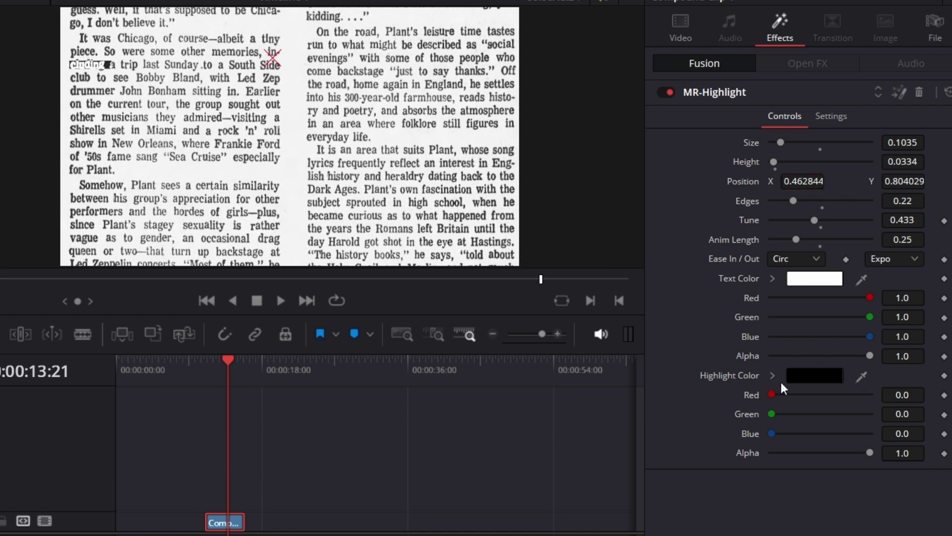
Step: Replay the clip from the start to preview the adjusted highlight bar
{"action": "left_click", "coordinate": [201, 365]}
{"action": "left_click", "coordinate": [280, 303]}
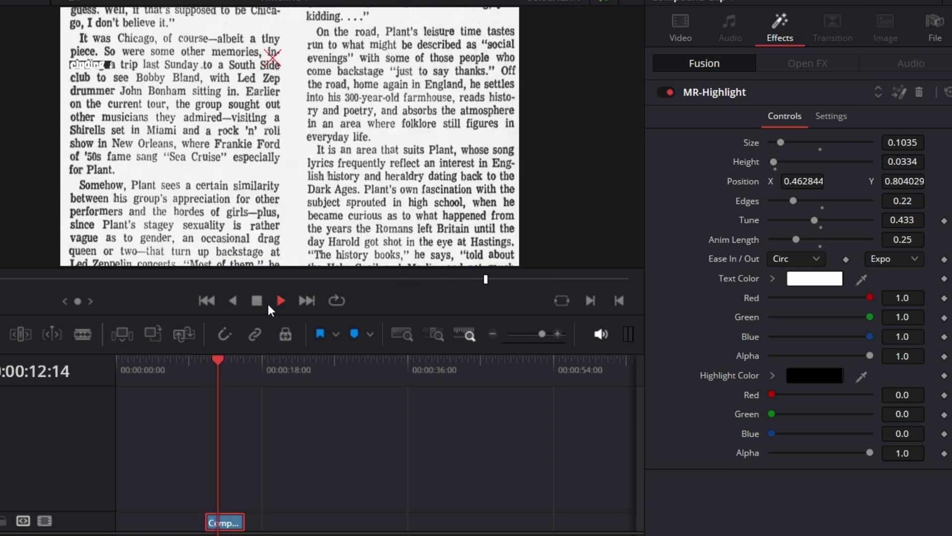
{"action": "left_click", "coordinate": [256, 300]}
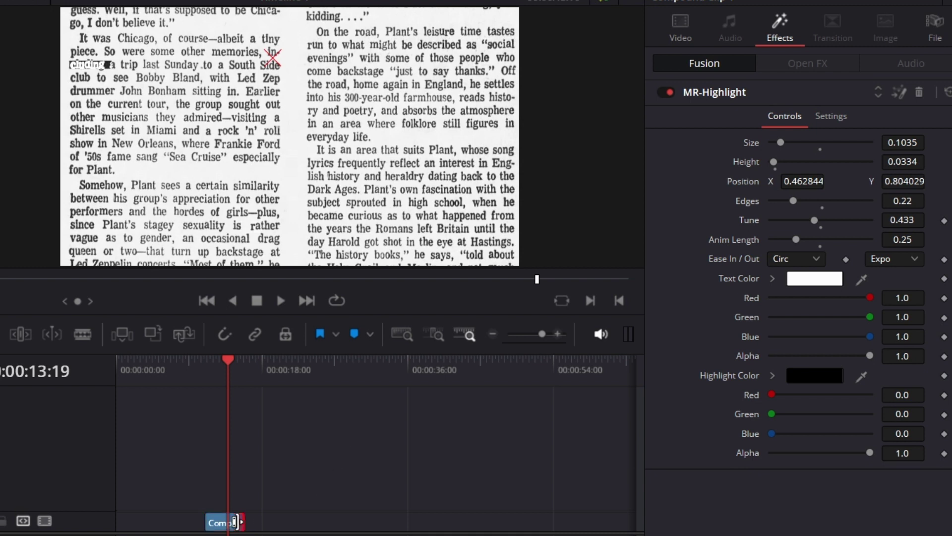
Step: Replace the compound clip with a Fusion Composition on V1 and open it in Fusion
{"action": "key", "text": "Delete"}
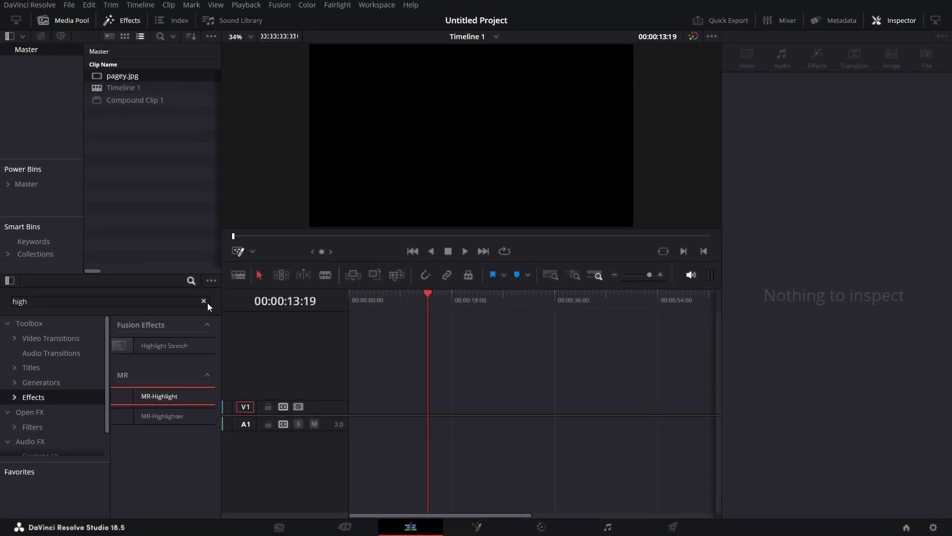
{"action": "left_click", "coordinate": [203, 301]}
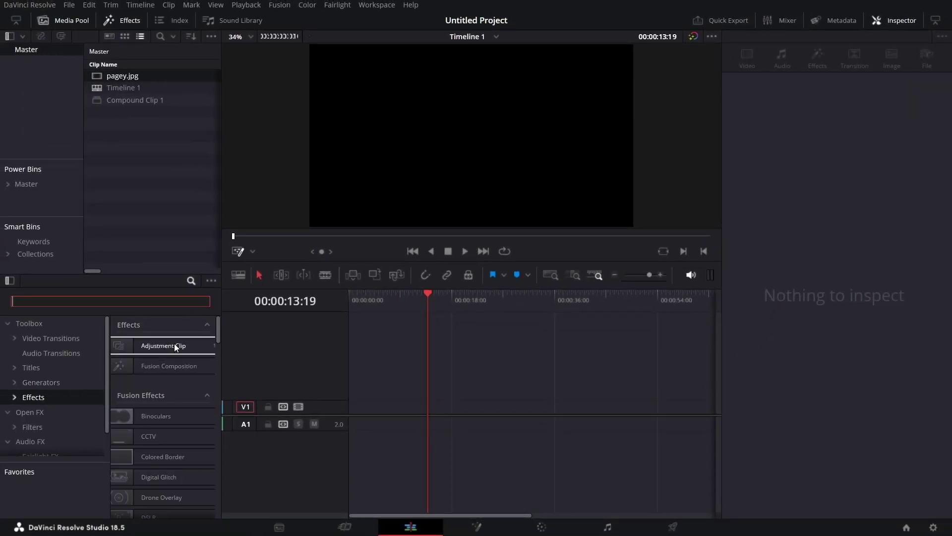
{"action": "left_click_drag", "start_coordinate": [171, 365], "coordinate": [433, 416]}
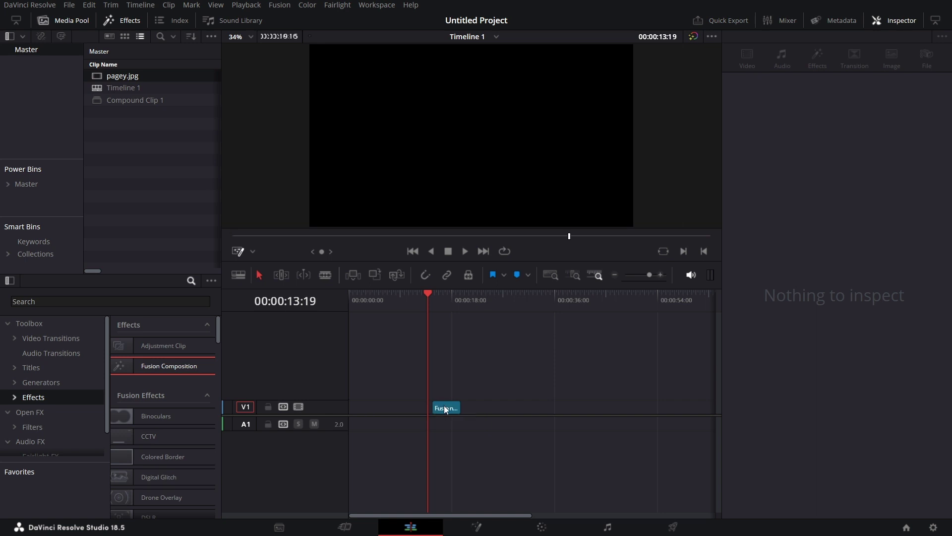
{"action": "left_click", "coordinate": [444, 408]}
{"action": "right_click", "coordinate": [445, 408]}
{"action": "left_click", "coordinate": [489, 335]}
Step: Add pagey.jpg from the Media Pool as a MediaIn1 node and view it in a single viewer
{"action": "left_click_drag", "start_coordinate": [292, 406], "coordinate": [587, 445]}
{"action": "left_click", "coordinate": [79, 22]}
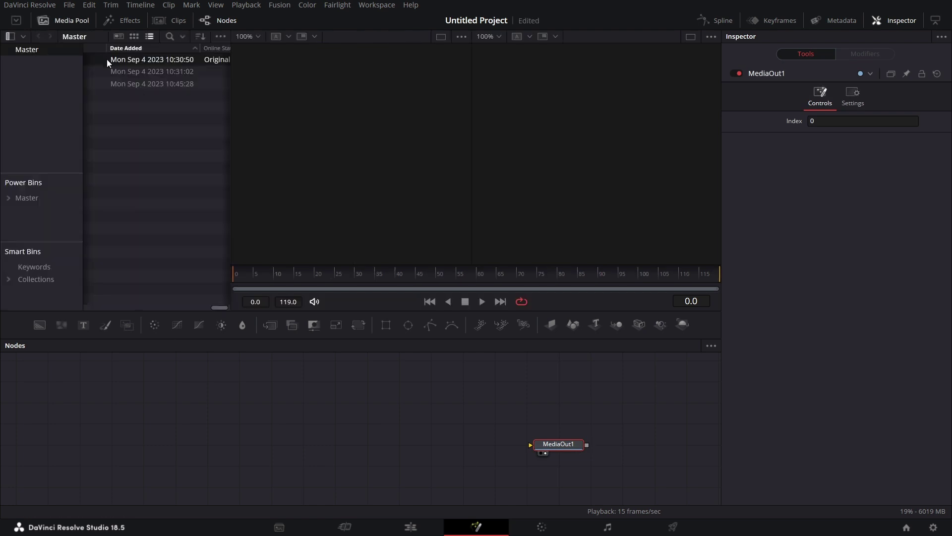
{"action": "left_click_drag", "start_coordinate": [221, 307], "coordinate": [84, 309]}
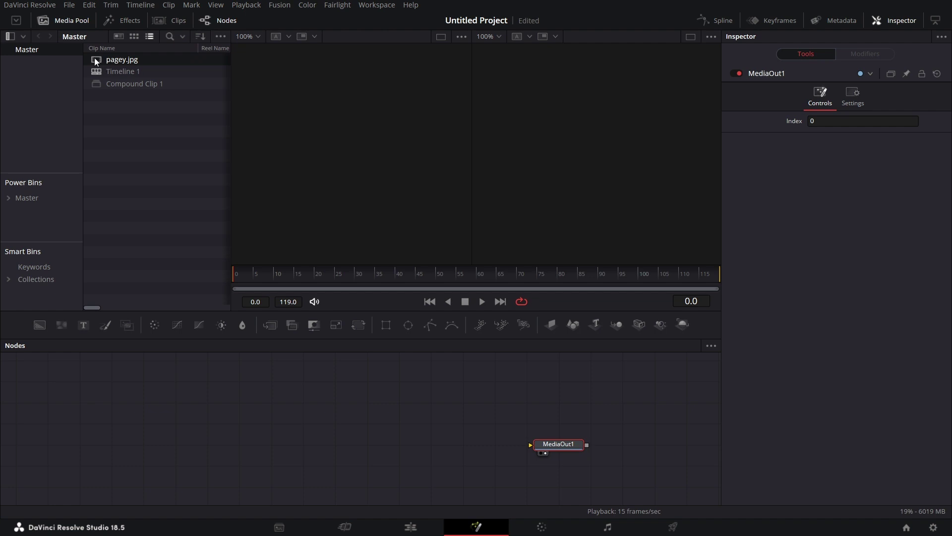
{"action": "left_click_drag", "start_coordinate": [94, 57], "coordinate": [209, 422]}
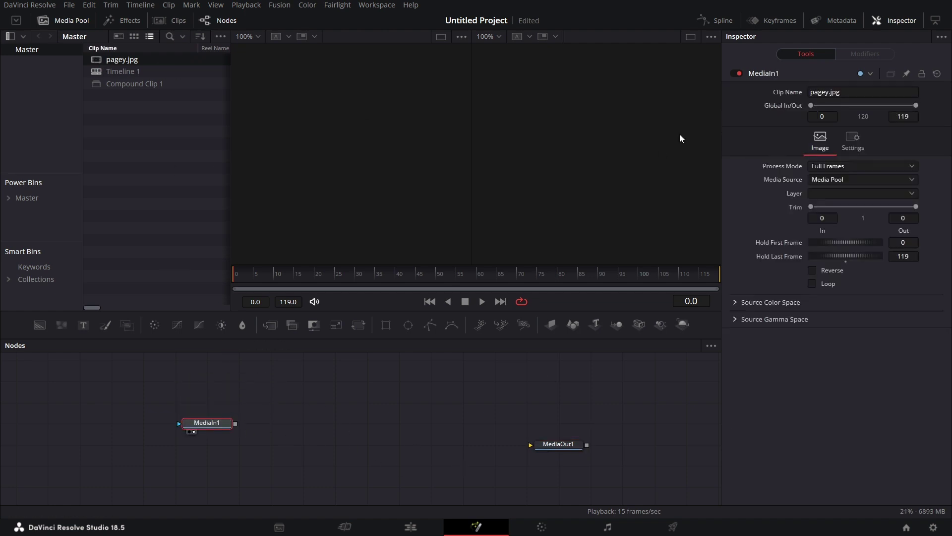
{"action": "key", "text": "2"}
{"action": "left_click", "coordinate": [691, 36]}
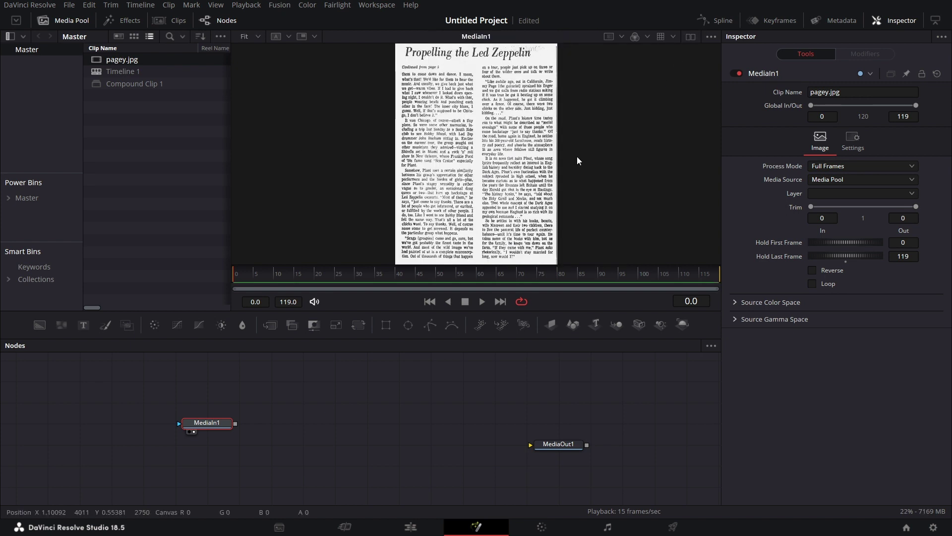
{"action": "left_click_drag", "start_coordinate": [221, 426], "coordinate": [189, 448]}
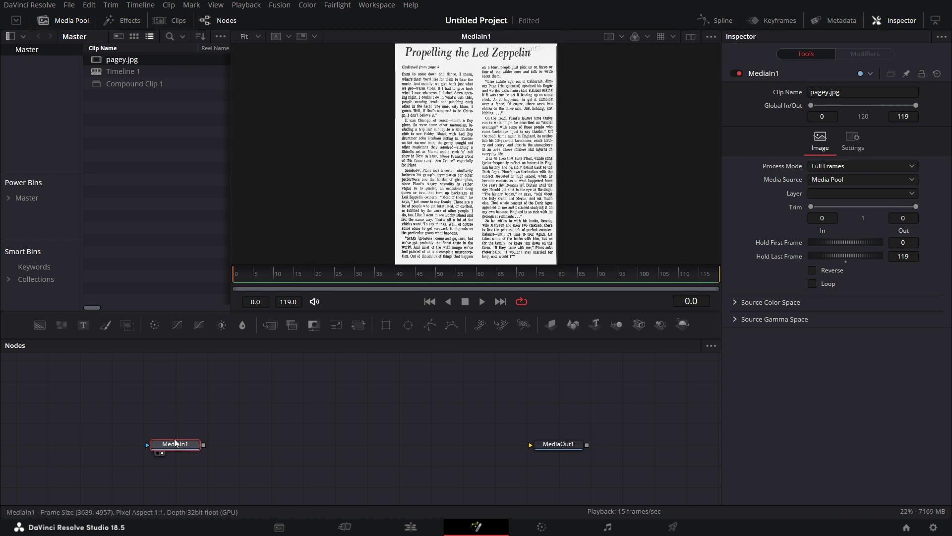
Step: Add Merge1 and a Background1 node, layering MediaIn1 over the background
{"action": "left_click_drag", "start_coordinate": [267, 323], "coordinate": [258, 449]}
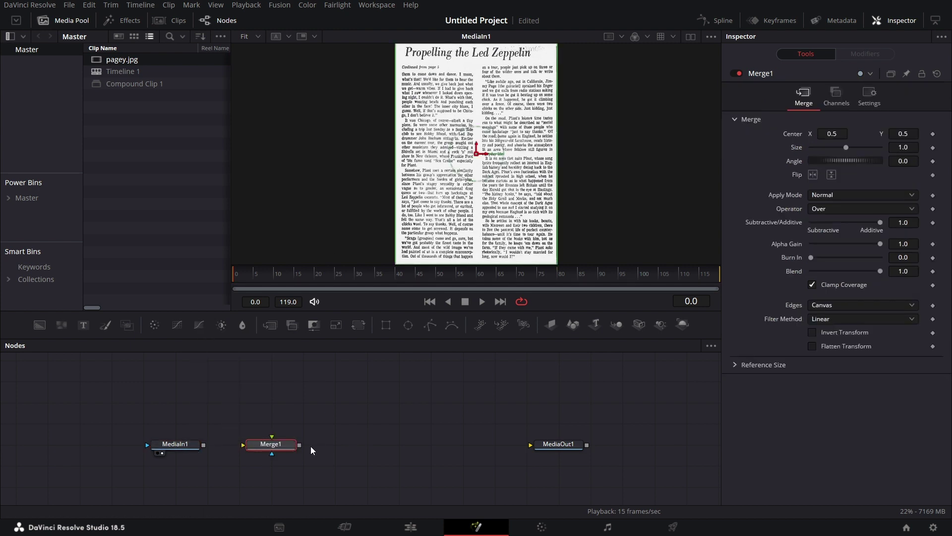
{"action": "left_click_drag", "start_coordinate": [203, 445], "coordinate": [265, 444]}
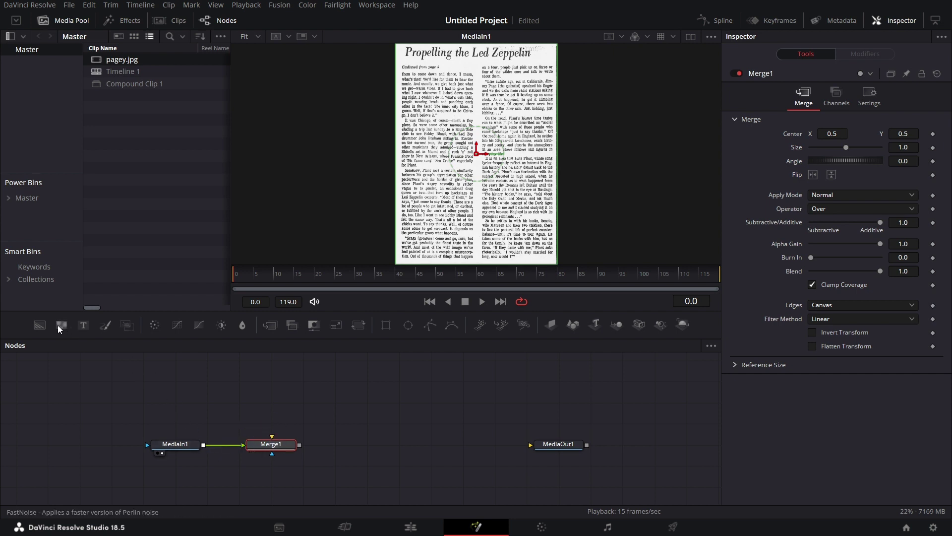
{"action": "left_click_drag", "start_coordinate": [50, 324], "coordinate": [289, 479]}
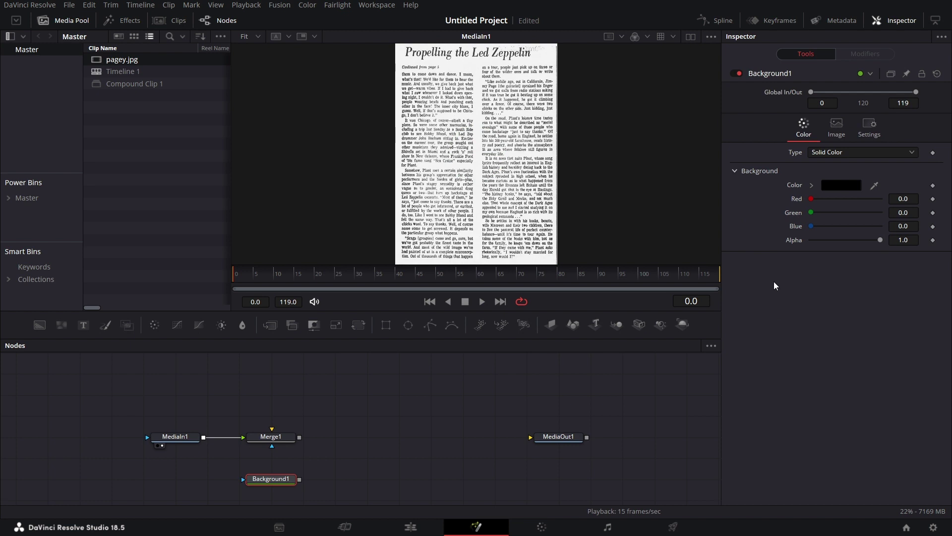
{"action": "left_click", "coordinate": [839, 127]}
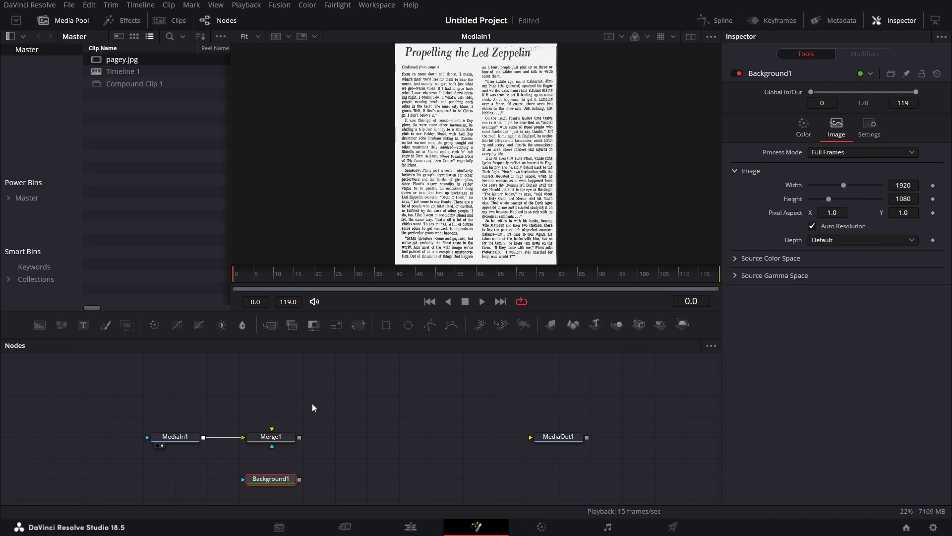
{"action": "left_click_drag", "start_coordinate": [300, 480], "coordinate": [272, 431]}
{"action": "left_click", "coordinate": [254, 445]}
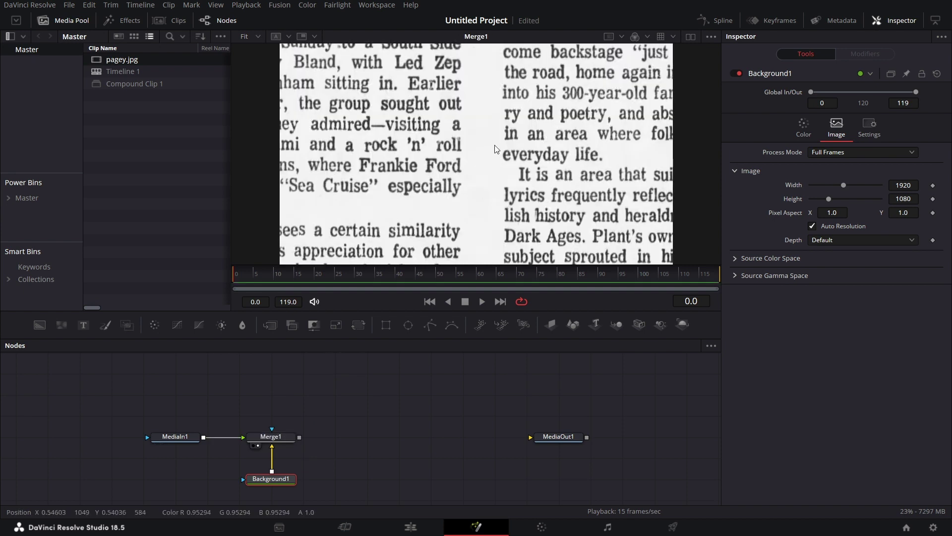
{"action": "left_click_drag", "start_coordinate": [271, 476], "coordinate": [273, 455]}
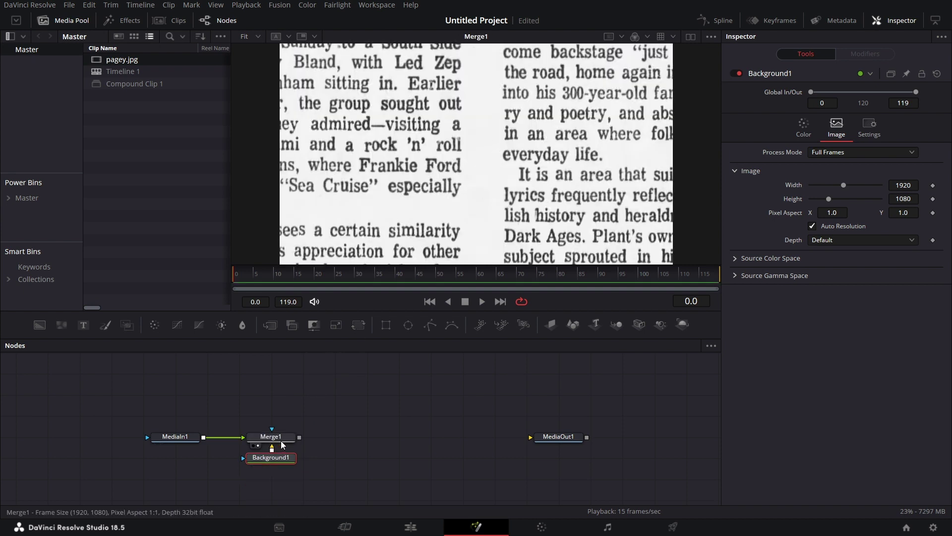
Step: Shrink the newspaper page to Merge1 Size 0.536 and shift the nodes left
{"action": "left_click", "coordinate": [281, 439]}
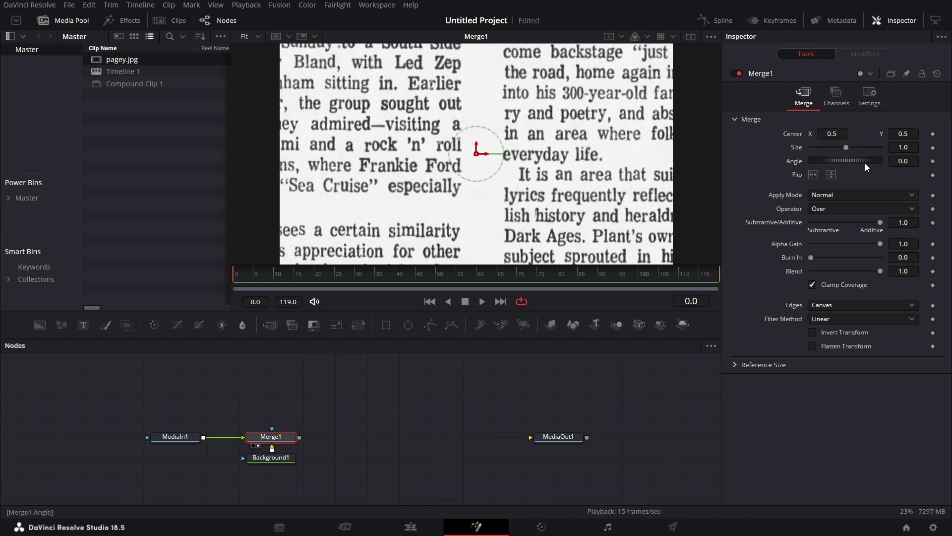
{"action": "left_click_drag", "start_coordinate": [900, 147], "coordinate": [842, 148]}
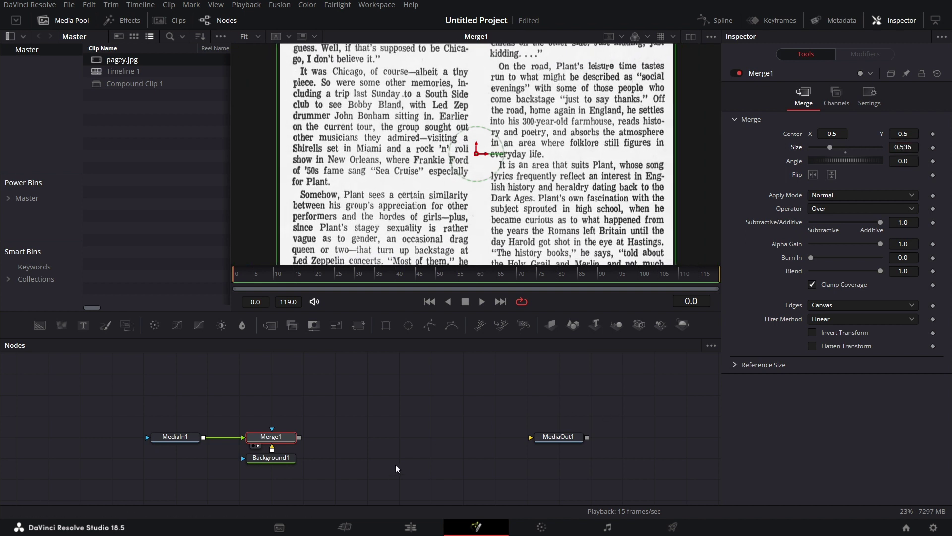
{"action": "left_click_drag", "start_coordinate": [360, 419], "coordinate": [255, 454]}
Step: Add a Rectangle1 mask node with Width 0.9 and Height 0.05
{"action": "left_click_drag", "start_coordinate": [517, 447], "coordinate": [486, 427]}
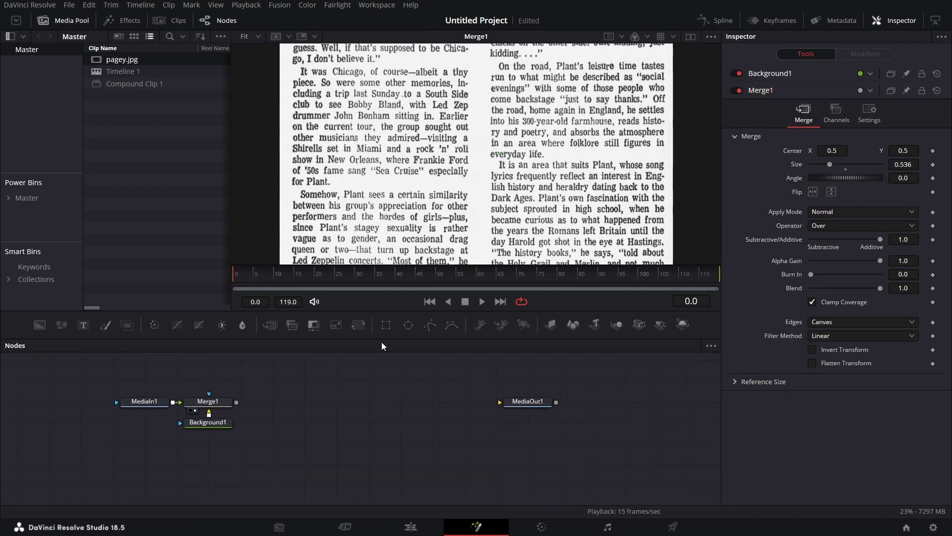
{"action": "left_click_drag", "start_coordinate": [386, 325], "coordinate": [332, 446]}
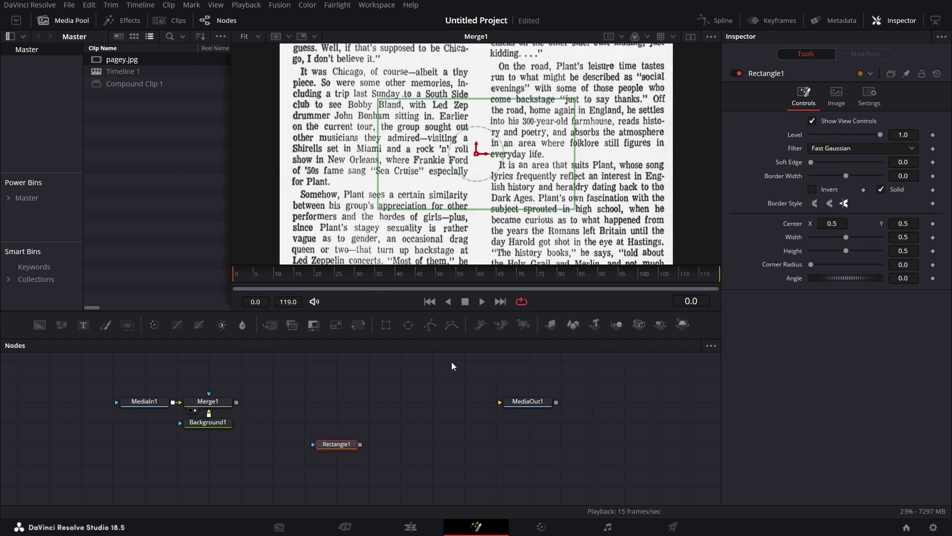
{"action": "left_click", "coordinate": [914, 237]}
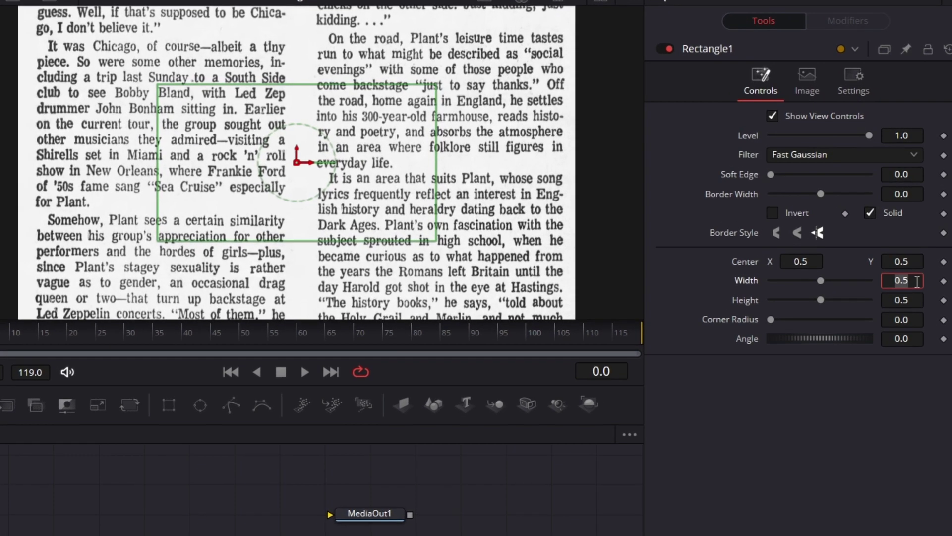
{"action": "type", "text": "0.9"}
{"action": "key", "text": "Tab"}
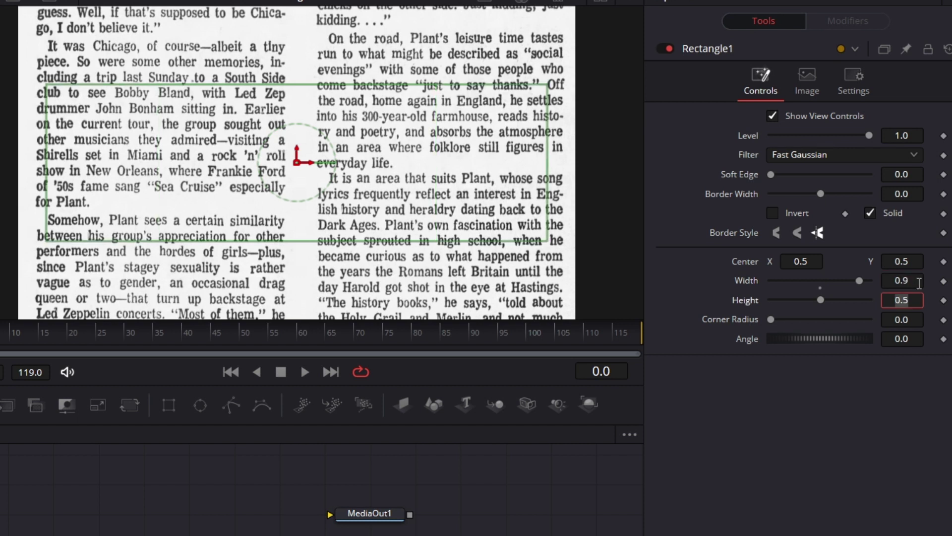
{"action": "left_click", "coordinate": [904, 299]}
{"action": "type", "text": "0"}
{"action": "key", "text": "Tab"}
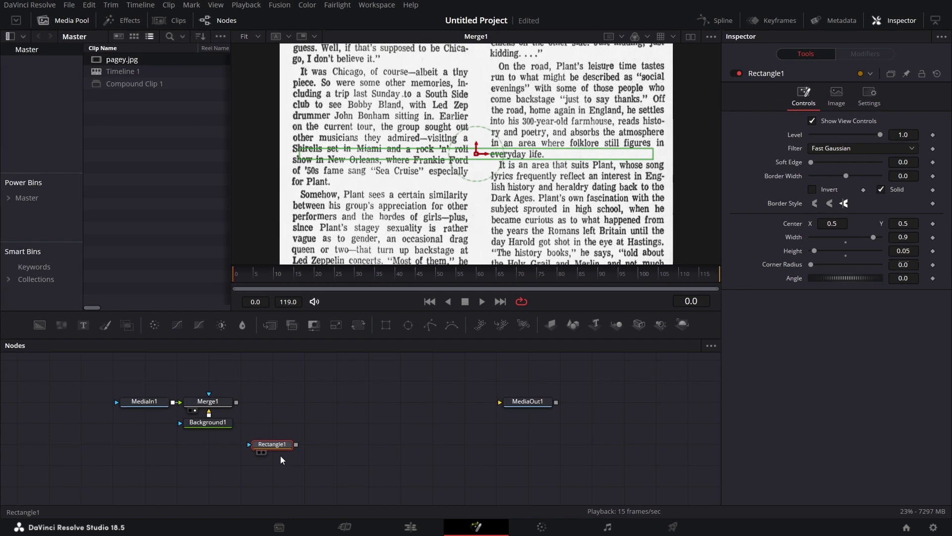
{"action": "mouse_move", "coordinate": [281, 456]}
{"action": "left_mouse_down"}
{"action": "mouse_move", "coordinate": [260, 457]}
{"action": "mouse_move", "coordinate": [272, 461]}
{"action": "left_mouse_up"}
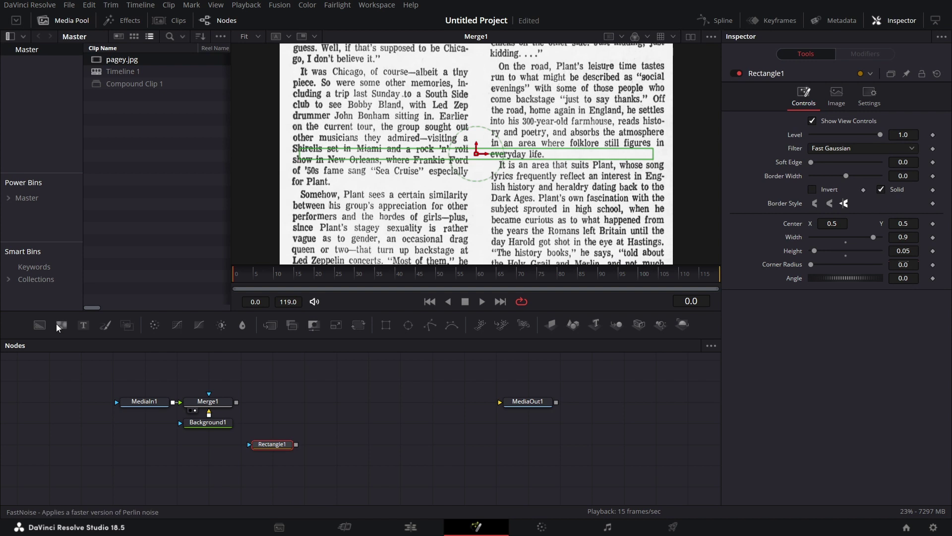
Step: Add a FastNoise1 node and set its Color 1 Alpha to 1.0
{"action": "left_click_drag", "start_coordinate": [59, 324], "coordinate": [424, 234]}
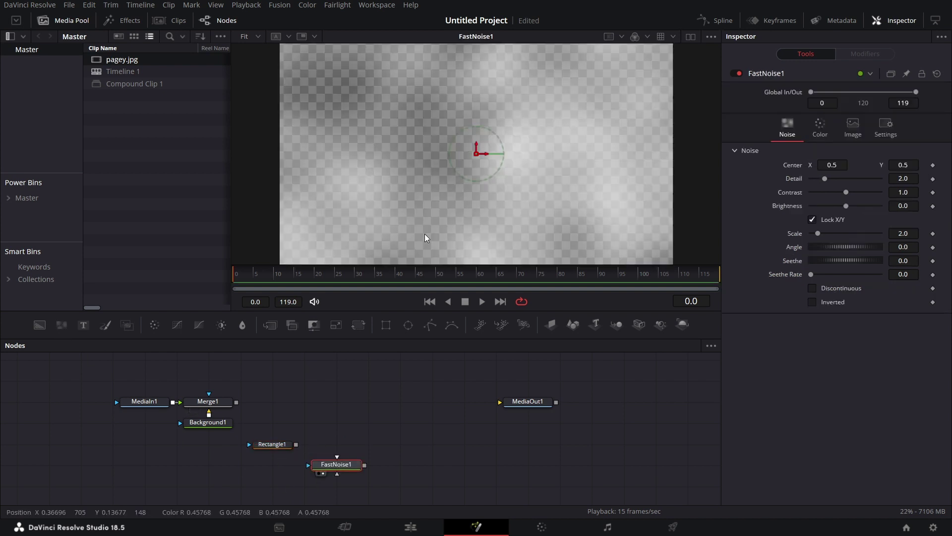
{"action": "left_click", "coordinate": [826, 126]}
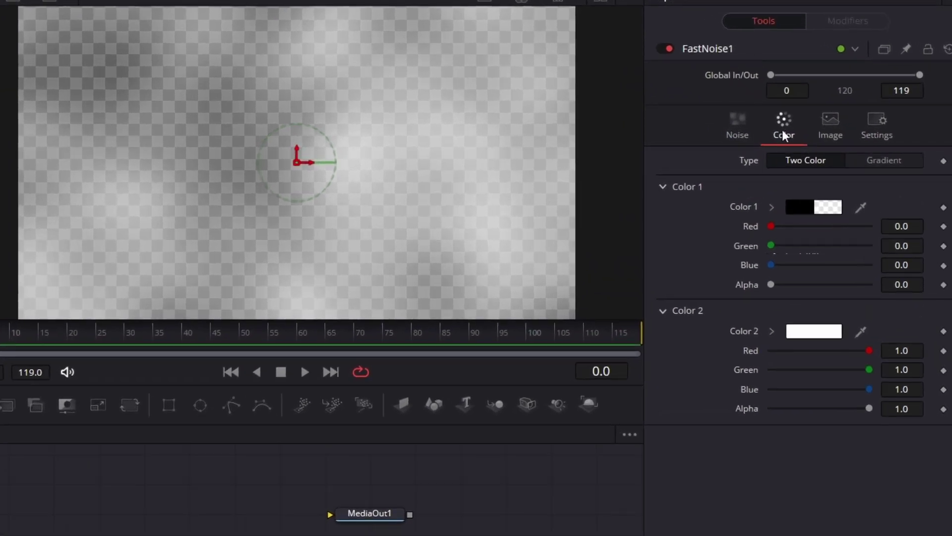
{"action": "left_click_drag", "start_coordinate": [771, 283], "coordinate": [931, 291]}
Step: Unlock the noise's X/Y scale and set Y Scale to 50 for horizontal streaks
{"action": "left_click", "coordinate": [734, 123]}
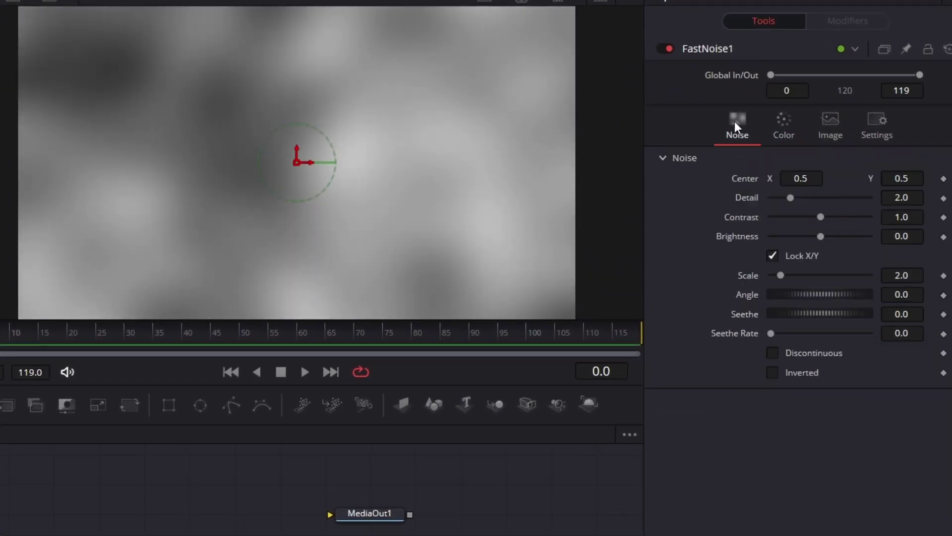
{"action": "left_click", "coordinate": [773, 256]}
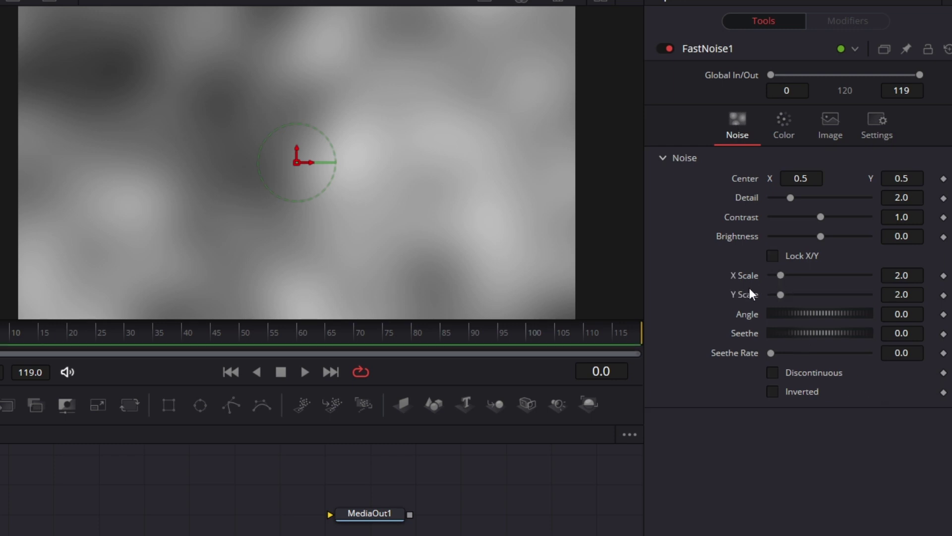
{"action": "left_click_drag", "start_coordinate": [781, 295], "coordinate": [907, 295]}
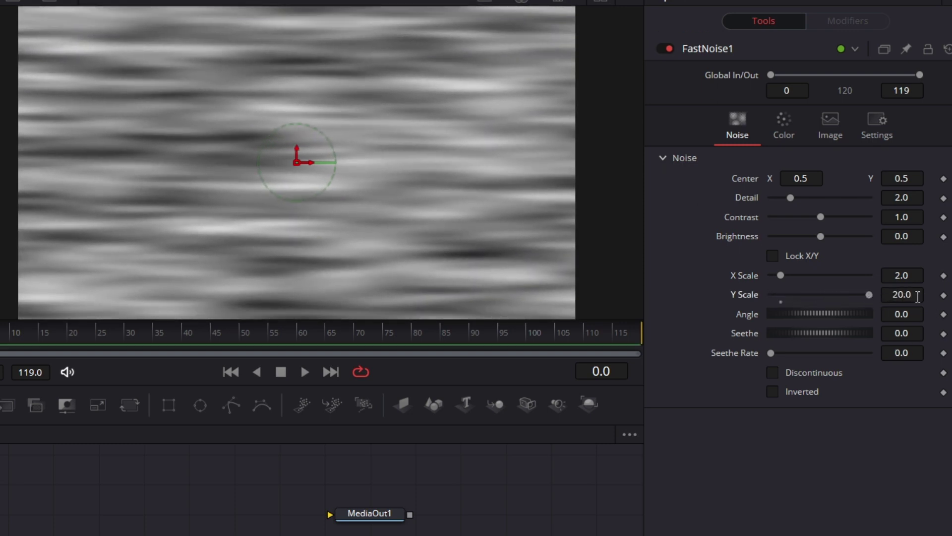
{"action": "left_click", "coordinate": [917, 296]}
{"action": "type", "text": "50"}
{"action": "key", "text": "Return"}
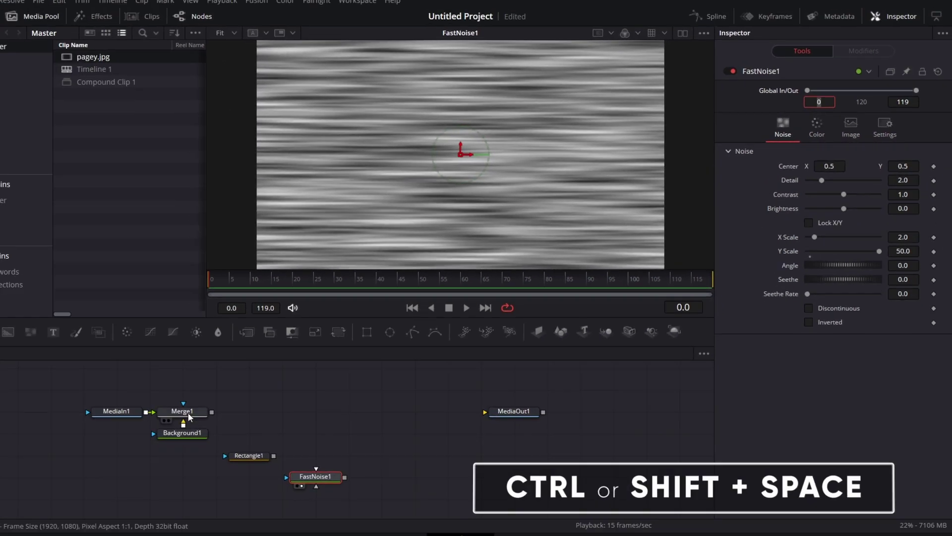
Step: Add a Displace1 node taking Rectangle1 and FastNoise1, and view its rough-edged bar
{"action": "key", "text": "shift+space"}
{"action": "type", "text": "erod"}
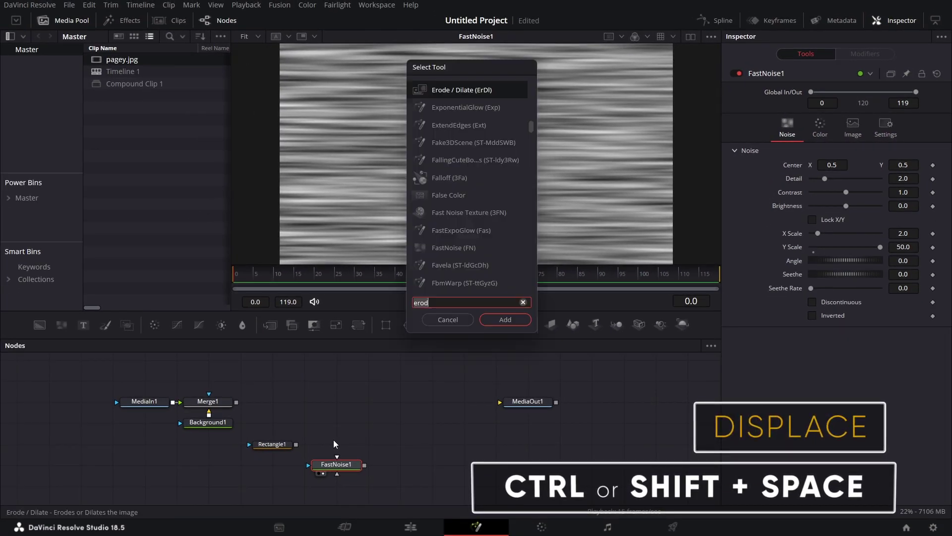
{"action": "key", "text": "BackSpace"}
{"action": "key", "text": "BackSpace"}
{"action": "key", "text": "BackSpace"}
{"action": "key", "text": "BackSpace"}
{"action": "type", "text": "displ"}
{"action": "key", "text": "Return"}
{"action": "left_click_drag", "start_coordinate": [395, 466], "coordinate": [395, 424]}
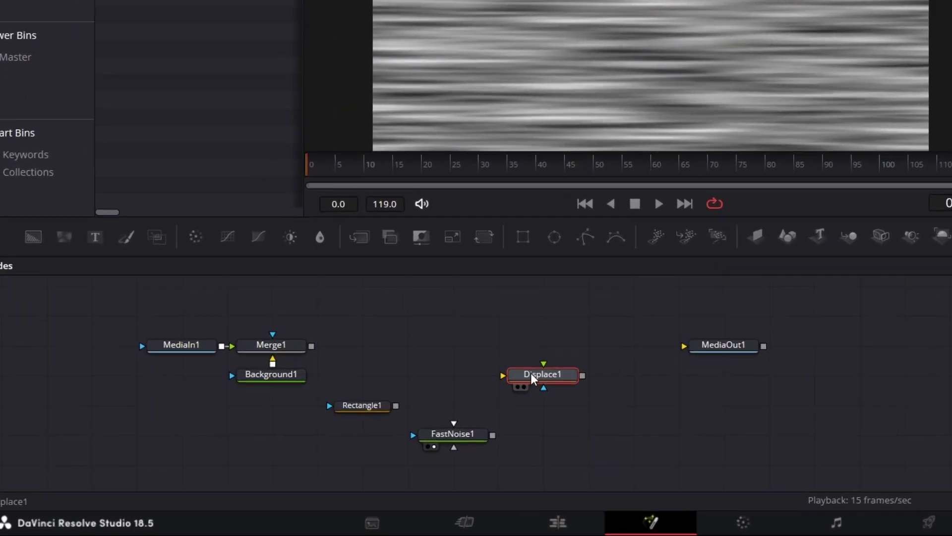
{"action": "left_click_drag", "start_coordinate": [532, 379], "coordinate": [413, 407]}
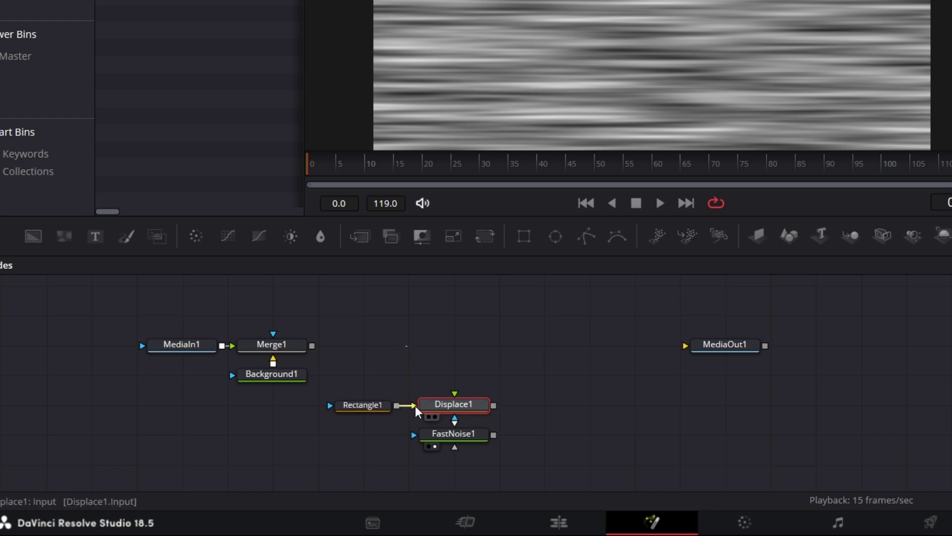
{"action": "left_click_drag", "start_coordinate": [493, 435], "coordinate": [463, 414]}
{"action": "key", "text": "1"}
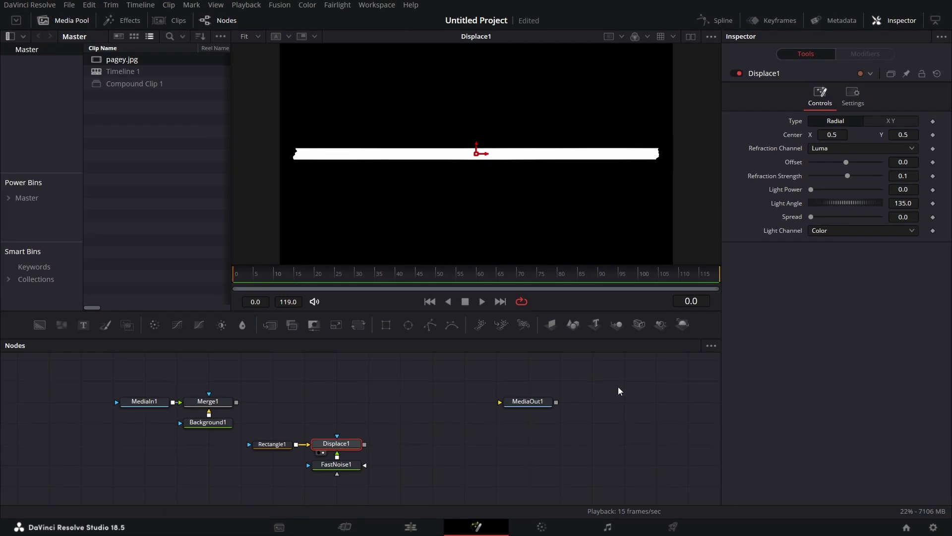
{"action": "scroll", "coordinate": [387, 435], "scroll_direction": "right", "scroll_amount": 3}
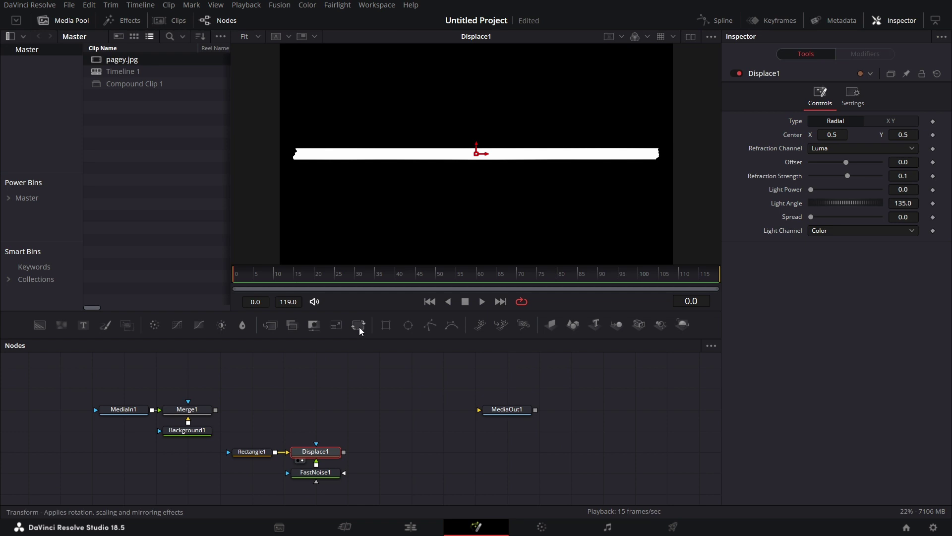
Step: Add Transform1 after Displace1 and set its Pivot X to 0
{"action": "left_click_drag", "start_coordinate": [359, 327], "coordinate": [316, 410]}
{"action": "left_click_drag", "start_coordinate": [361, 452], "coordinate": [332, 411]}
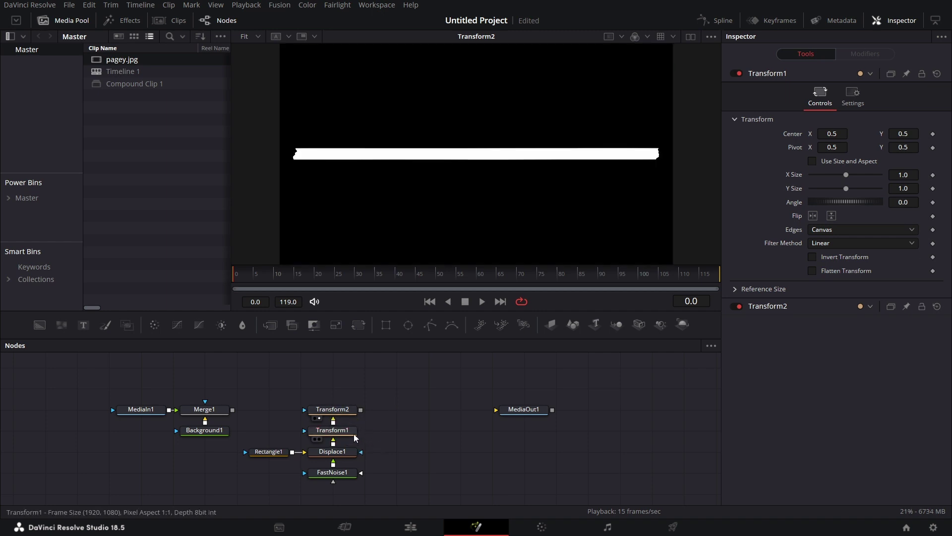
{"action": "left_click", "coordinate": [333, 430]}
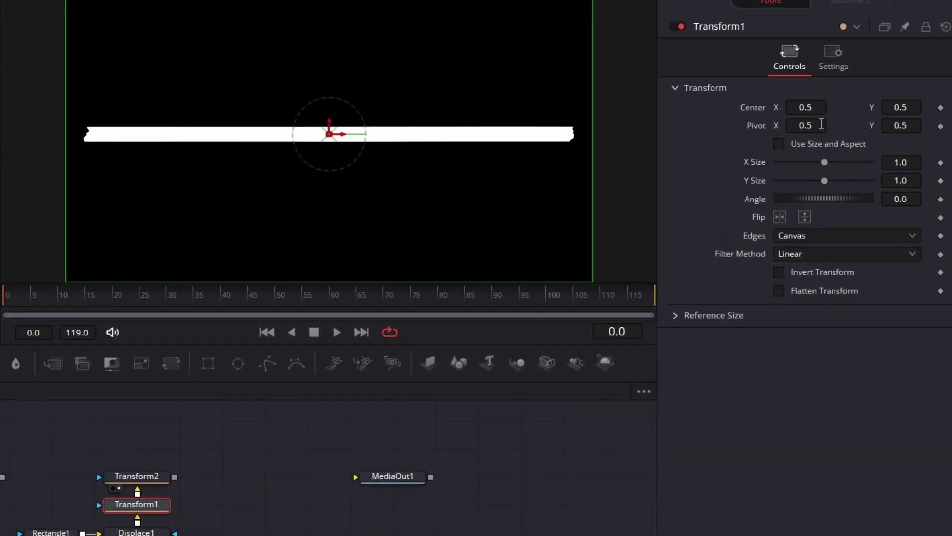
{"action": "left_click", "coordinate": [821, 124]}
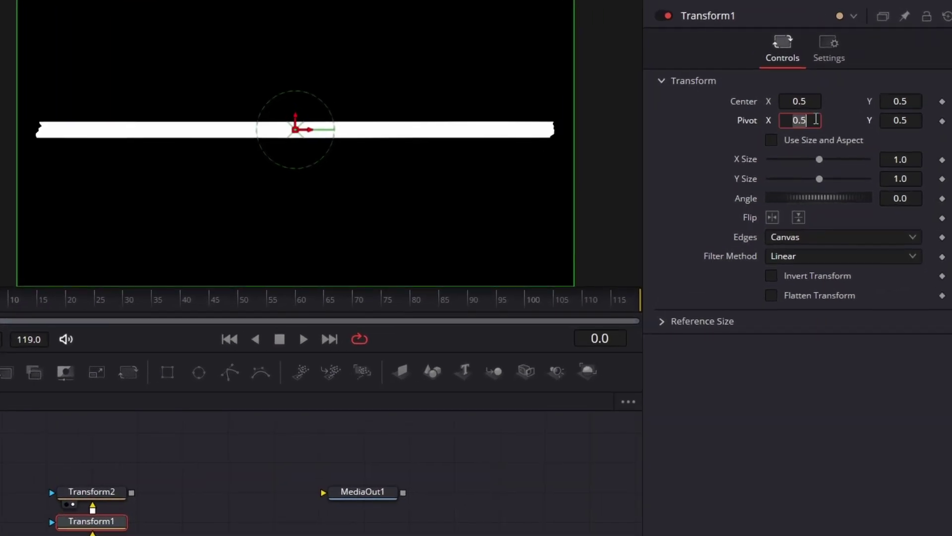
{"action": "type", "text": "0"}
{"action": "key", "text": "Tab"}
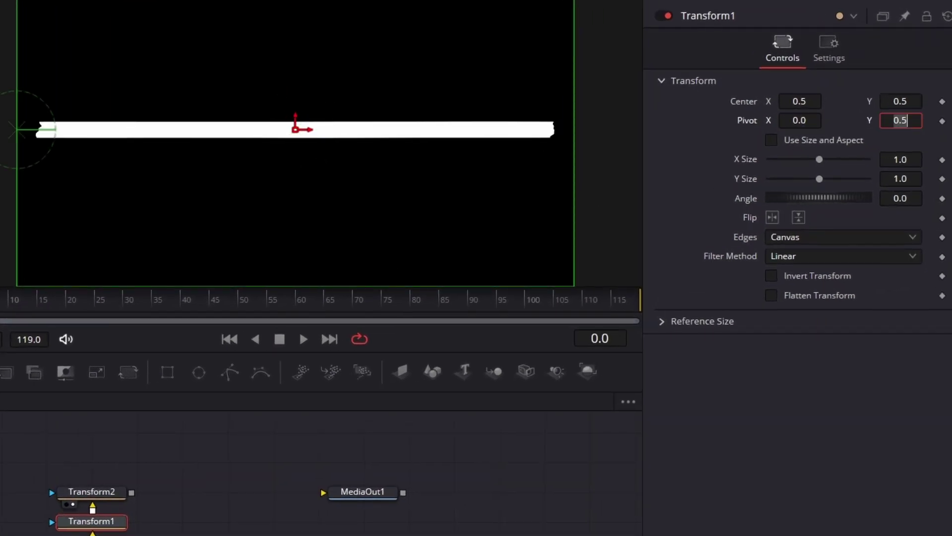
Step: Set Transform2's Pivot X to 0, keeping Pivot Y at 0.5
{"action": "left_click", "coordinate": [115, 494]}
{"action": "left_click", "coordinate": [815, 119]}
{"action": "type", "text": "0"}
{"action": "key", "text": "Tab"}
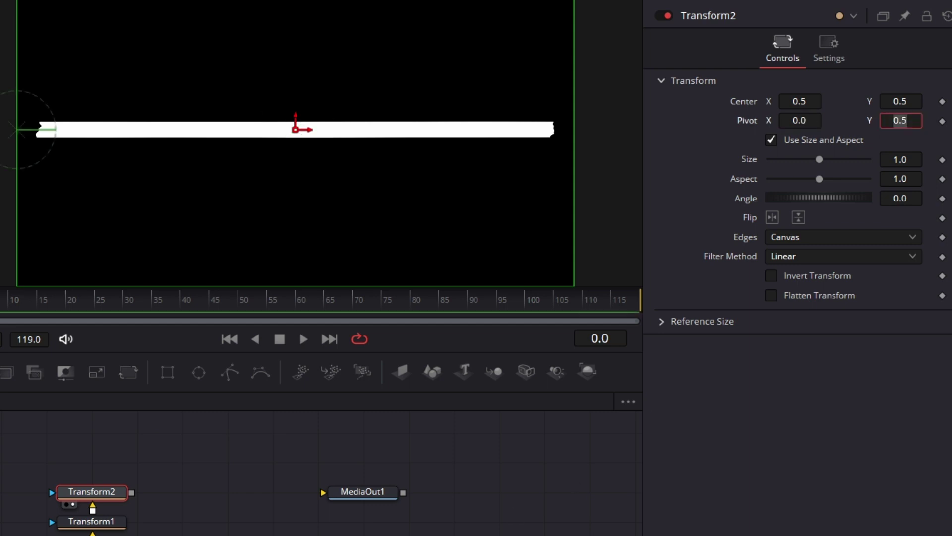
{"action": "left_click", "coordinate": [117, 496]}
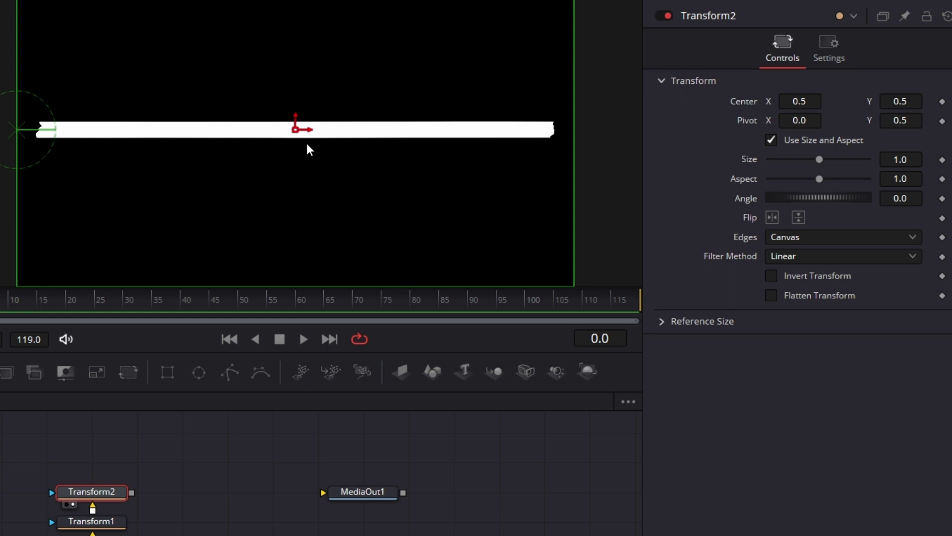
Step: Uncheck Use Size and Aspect and set the X Sizes to 0.98 and 0.3 to shorten the bar
{"action": "left_click", "coordinate": [768, 141]}
{"action": "left_click", "coordinate": [93, 520]}
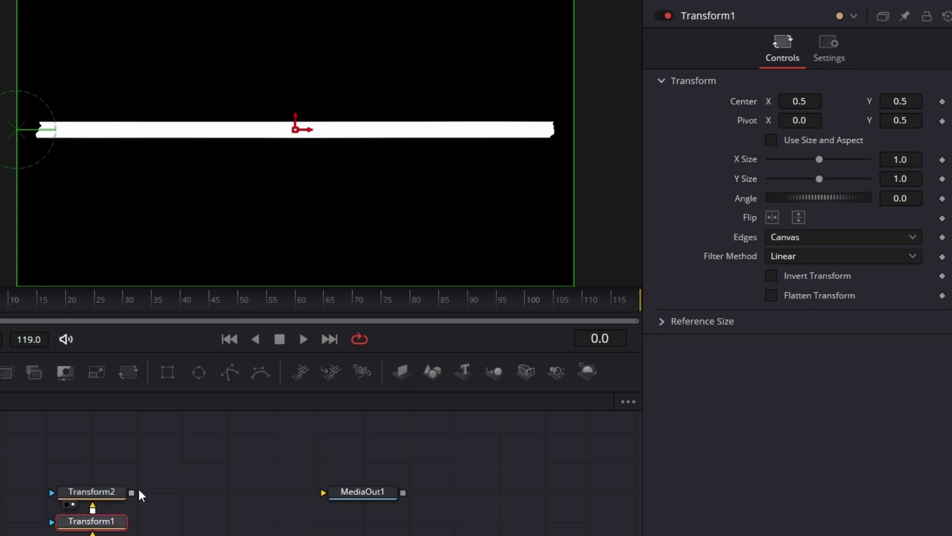
{"action": "left_click", "coordinate": [114, 496]}
{"action": "mouse_move", "coordinate": [819, 158]}
{"action": "left_mouse_down"}
{"action": "mouse_move", "coordinate": [762, 168]}
{"action": "mouse_move", "coordinate": [817, 165]}
{"action": "left_mouse_up"}
{"action": "left_click", "coordinate": [115, 522]}
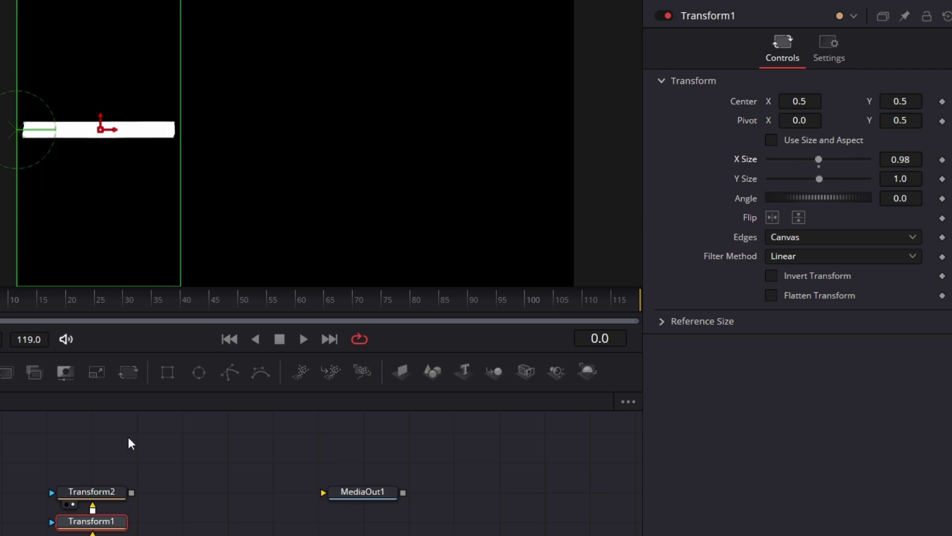
{"action": "left_click", "coordinate": [99, 492]}
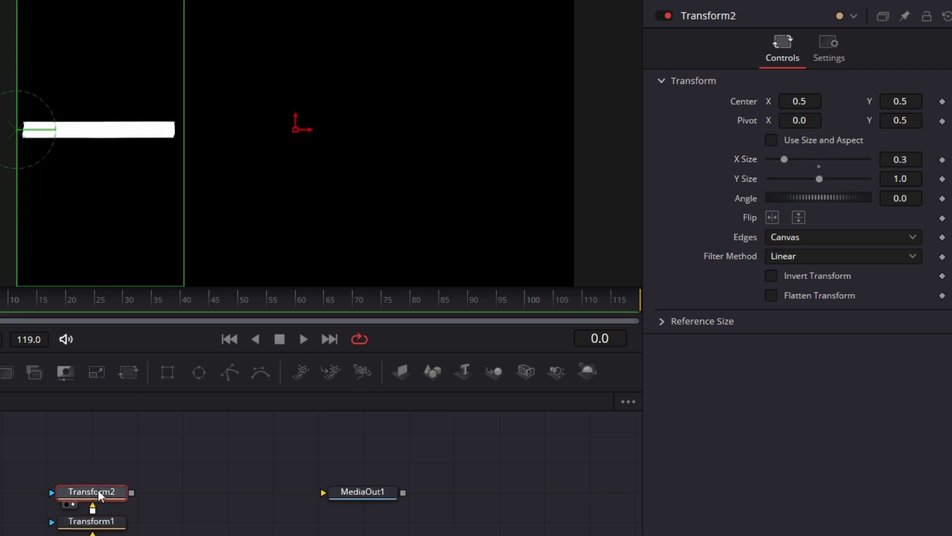
{"action": "left_click", "coordinate": [114, 526]}
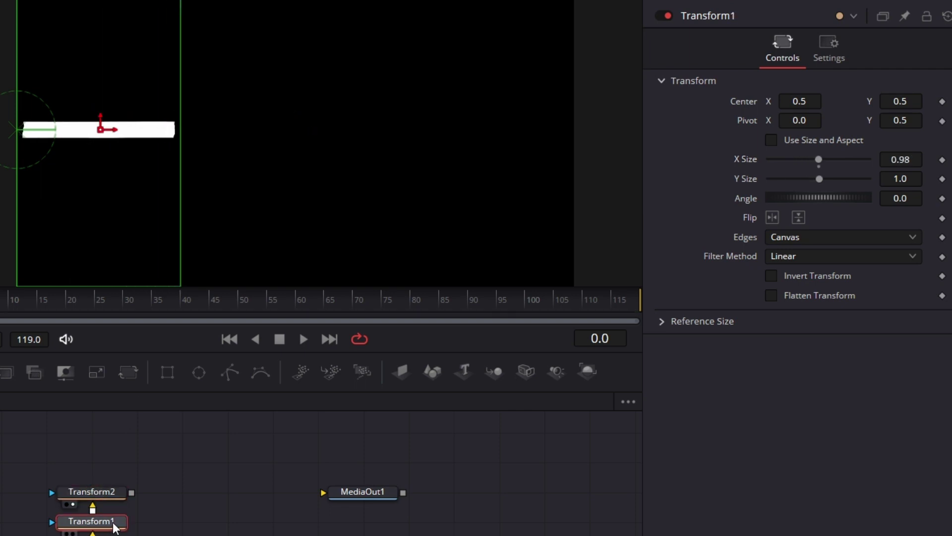
Step: Attach an Anim Curves modifier to Transform1's X Size with Scale 1.0
{"action": "right_click", "coordinate": [749, 162]}
{"action": "mouse_move", "coordinate": [793, 226]}
{"action": "left_click", "coordinate": [704, 228]}
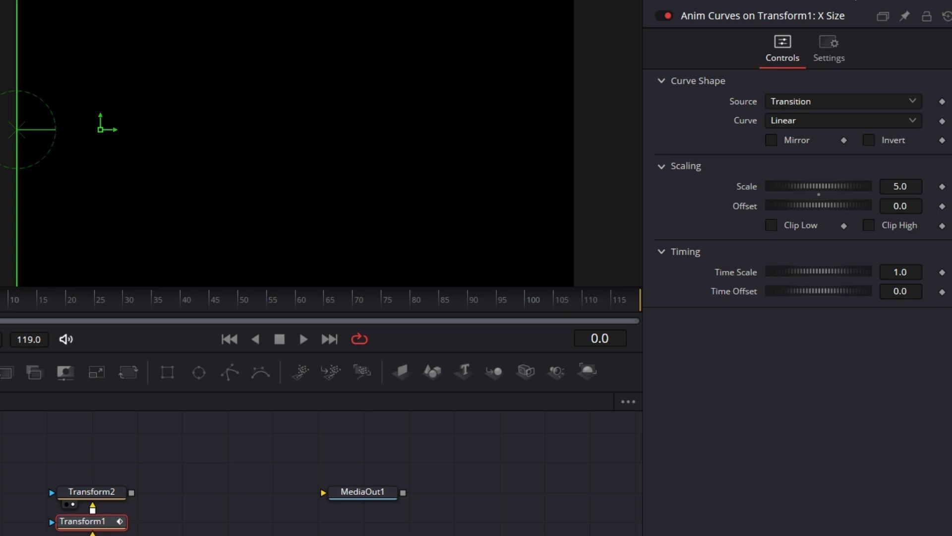
{"action": "left_click", "coordinate": [912, 186]}
{"action": "type", "text": "1"}
{"action": "key", "text": "Tab"}
Step: Make the curve an Easing curve with Circ in and Sine out, then play Transform1 back
{"action": "left_click", "coordinate": [826, 124]}
{"action": "left_click", "coordinate": [805, 157]}
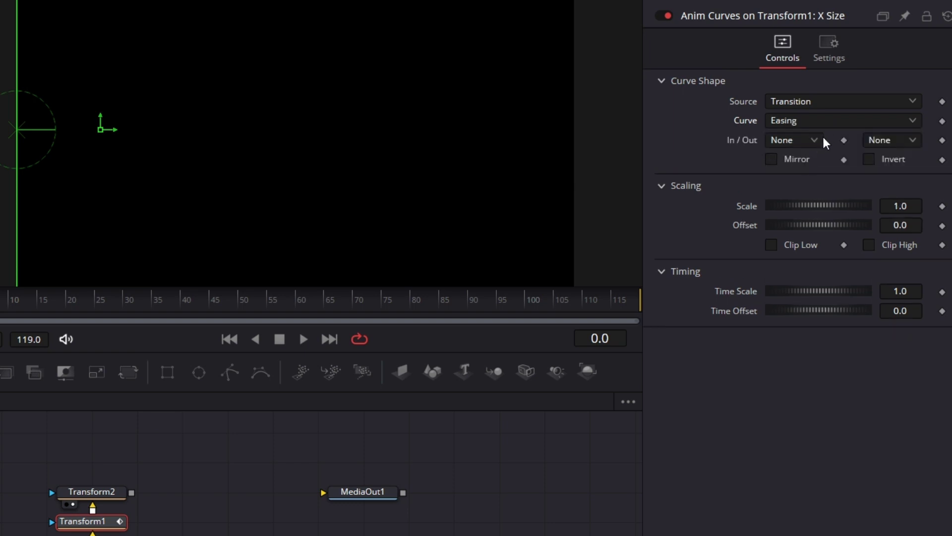
{"action": "left_click", "coordinate": [804, 141]}
{"action": "left_click", "coordinate": [793, 177]}
{"action": "left_click", "coordinate": [898, 141]}
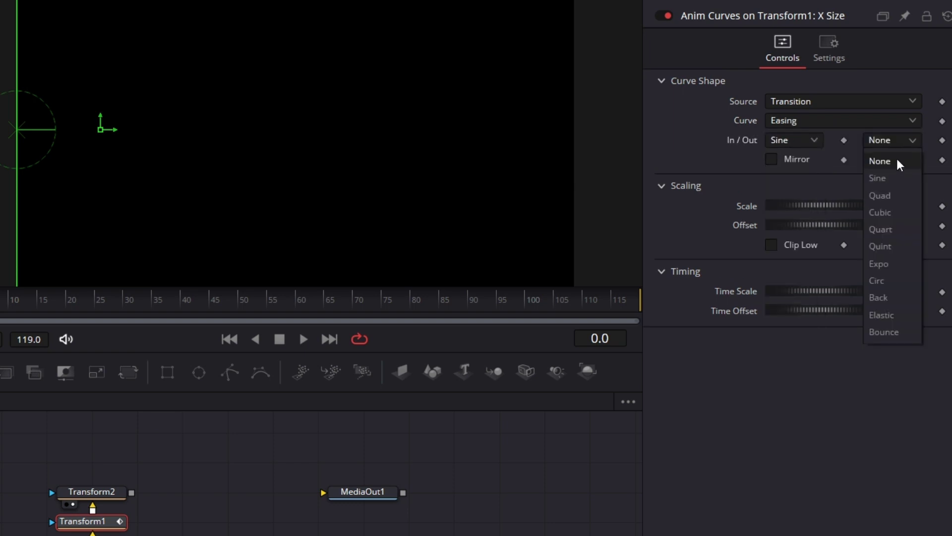
{"action": "left_click", "coordinate": [897, 178]}
{"action": "left_click", "coordinate": [808, 141]}
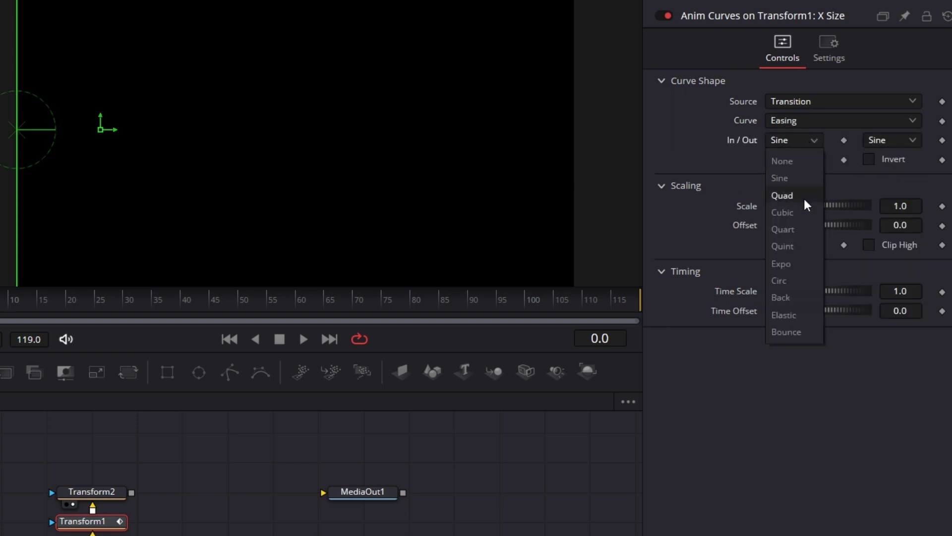
{"action": "left_click", "coordinate": [792, 281]}
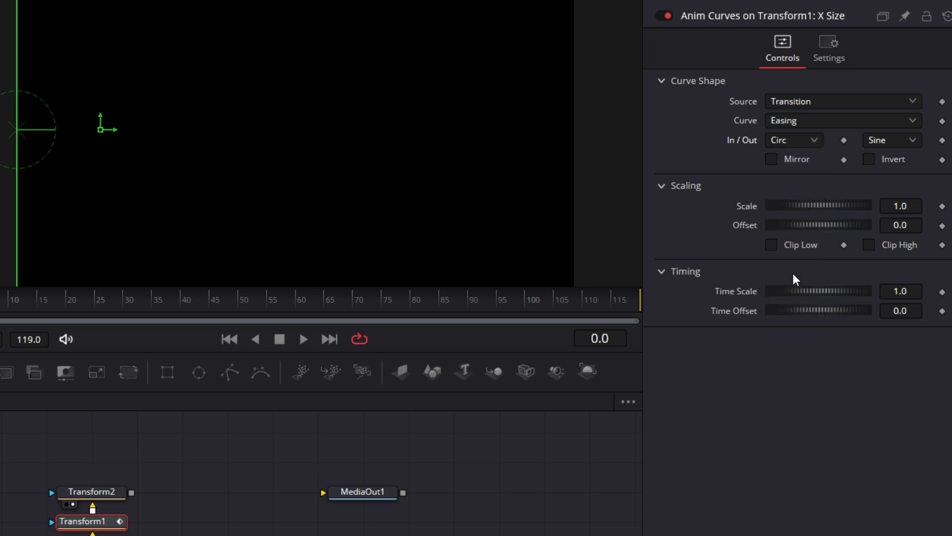
{"action": "left_click", "coordinate": [887, 139]}
{"action": "left_click", "coordinate": [890, 138]}
{"action": "left_click", "coordinate": [231, 462]}
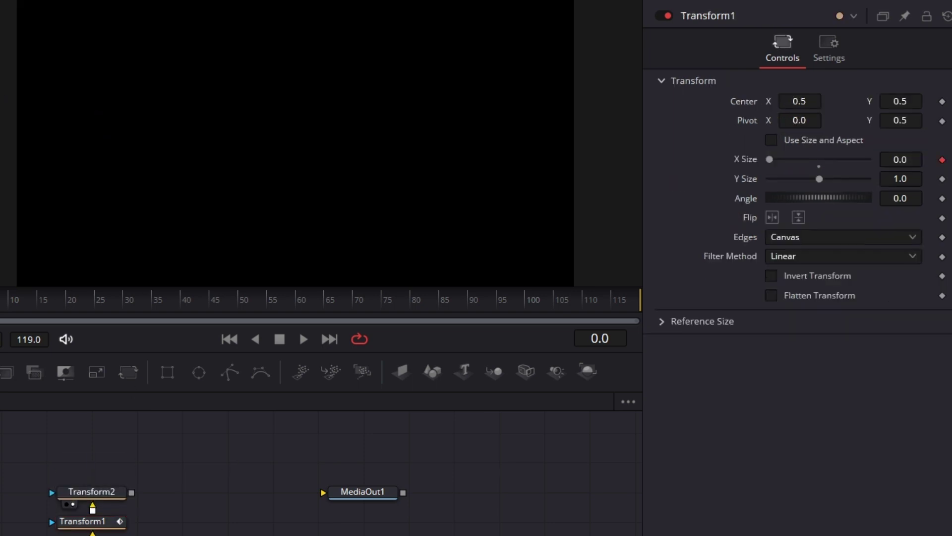
{"action": "left_click", "coordinate": [302, 340]}
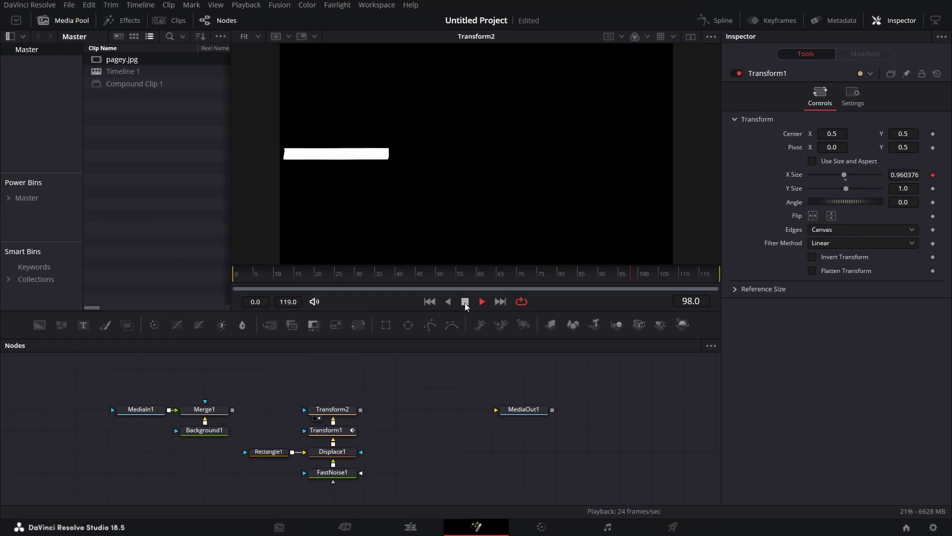
Step: Move the five stacked strip nodes lower in the node graph
{"action": "scroll", "coordinate": [357, 455], "scroll_direction": "down", "scroll_amount": 2}
{"action": "scroll", "coordinate": [377, 431], "scroll_direction": "up", "scroll_amount": 2}
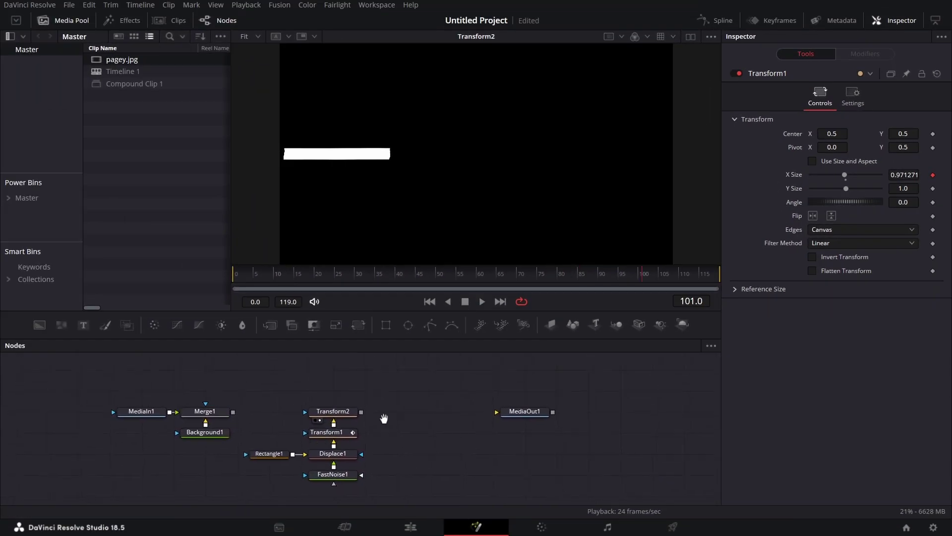
{"action": "left_click_drag", "start_coordinate": [392, 392], "coordinate": [247, 510]}
{"action": "left_click_drag", "start_coordinate": [337, 429], "coordinate": [337, 451]}
{"action": "left_click", "coordinate": [422, 426]}
Step: Add MatteControl1 fed by Merge1, with Transform2 as its inverted garbage matte, and view it
{"action": "left_click_drag", "start_coordinate": [275, 331], "coordinate": [314, 376]}
{"action": "mouse_move", "coordinate": [333, 409]}
{"action": "left_mouse_down"}
{"action": "mouse_move", "coordinate": [398, 385]}
{"action": "mouse_move", "coordinate": [329, 409]}
{"action": "left_mouse_up"}
{"action": "left_click", "coordinate": [370, 437]}
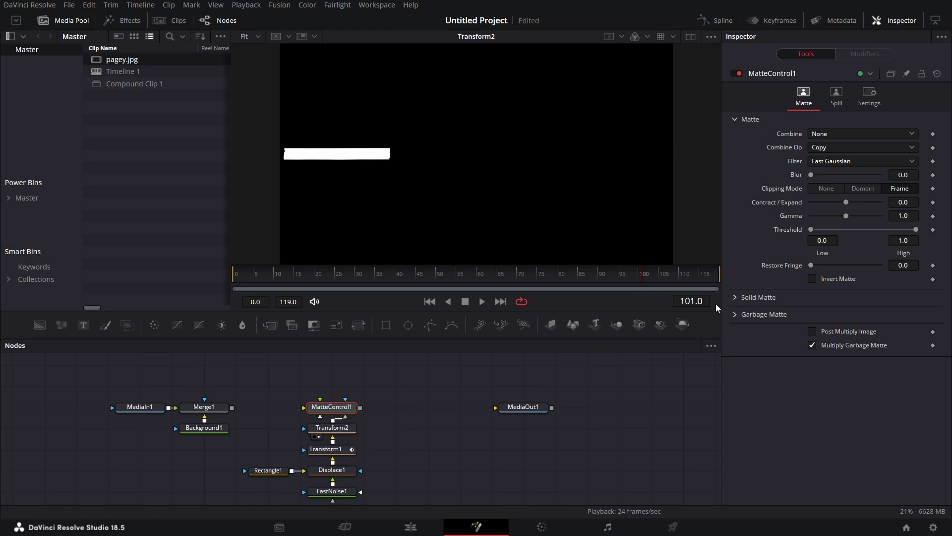
{"action": "left_click", "coordinate": [738, 316]}
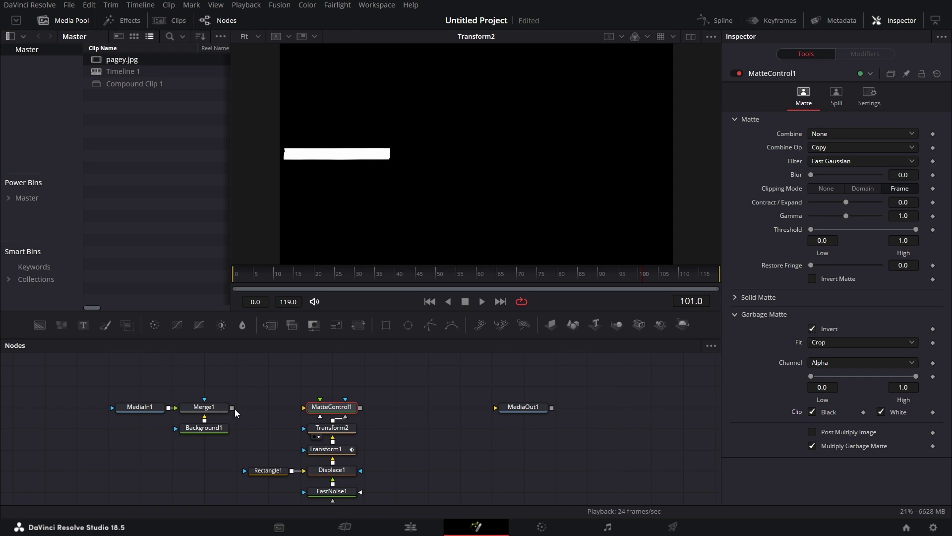
{"action": "left_click_drag", "start_coordinate": [232, 408], "coordinate": [260, 369]}
{"action": "left_click_drag", "start_coordinate": [291, 403], "coordinate": [304, 407]}
{"action": "key", "text": "1"}
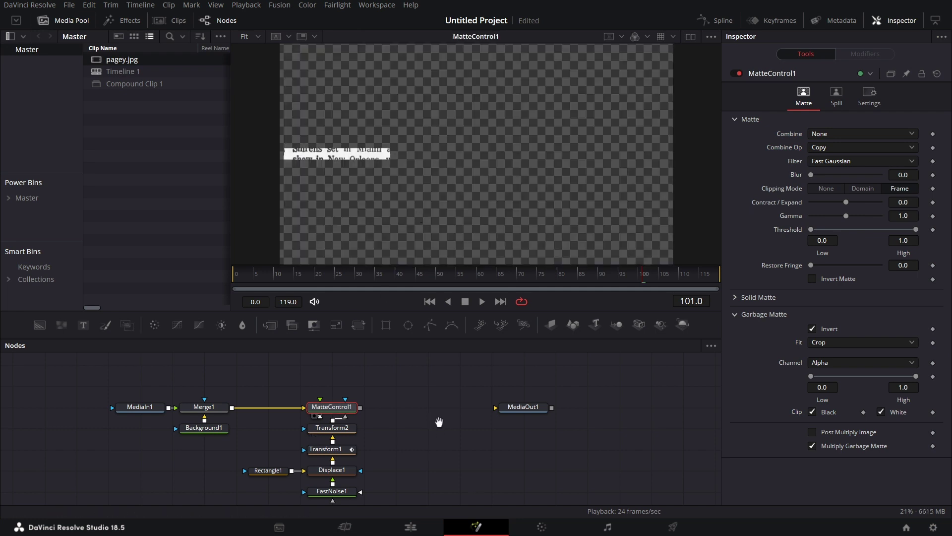
Step: Set Transform2's X Size to 0.5 to widen the strip
{"action": "scroll", "coordinate": [439, 422], "scroll_direction": "down", "scroll_amount": 2}
{"action": "left_click", "coordinate": [344, 404]}
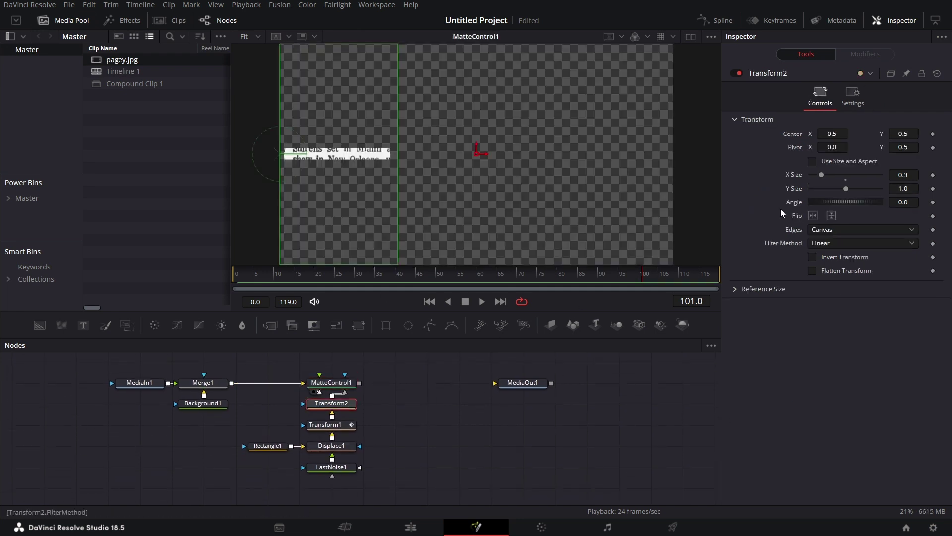
{"action": "left_click", "coordinate": [911, 176]}
{"action": "key", "text": "Tab"}
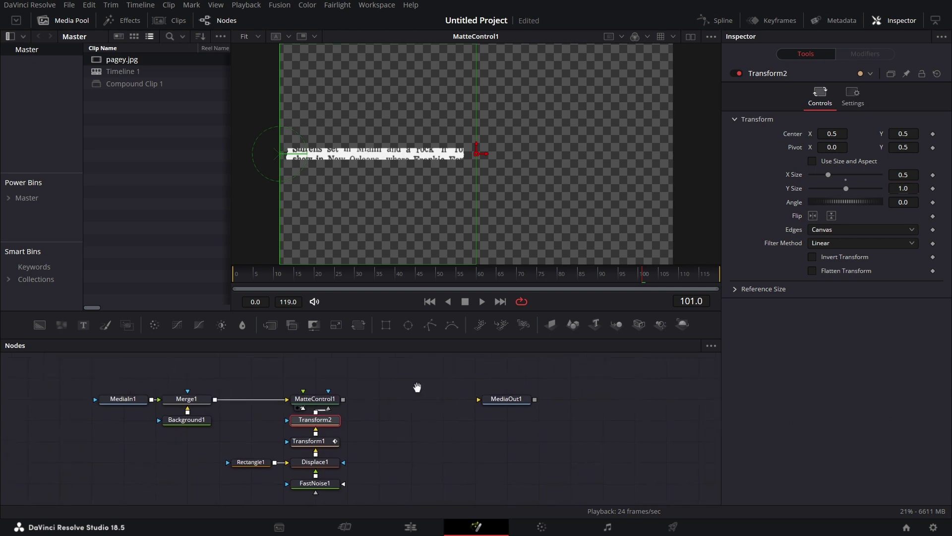
{"action": "left_click_drag", "start_coordinate": [406, 387], "coordinate": [388, 386]}
{"action": "left_click", "coordinate": [488, 400]}
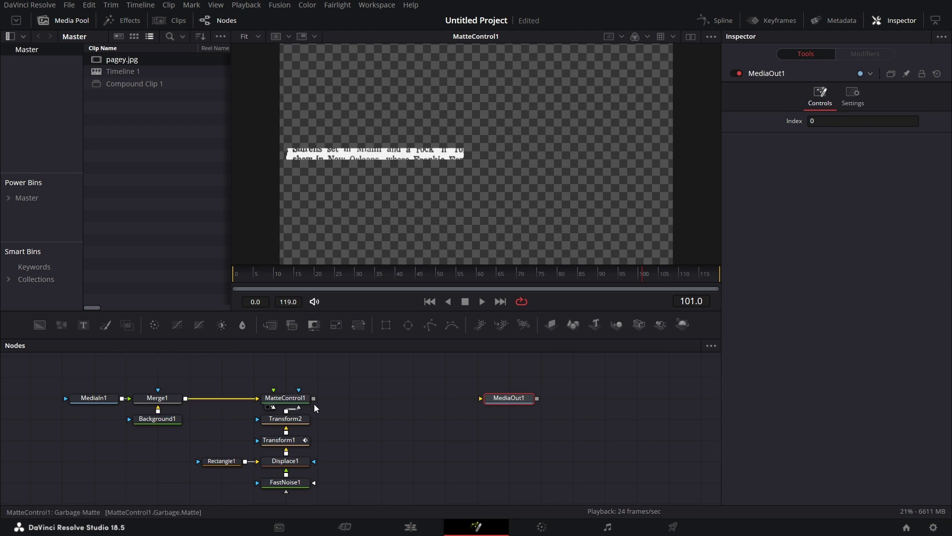
Step: Add a Bitmap node after MatteControl1 and view its output
{"action": "left_click", "coordinate": [371, 382]}
{"action": "key", "text": "shift+space"}
{"action": "type", "text": "bitm"}
{"action": "key", "text": "Return"}
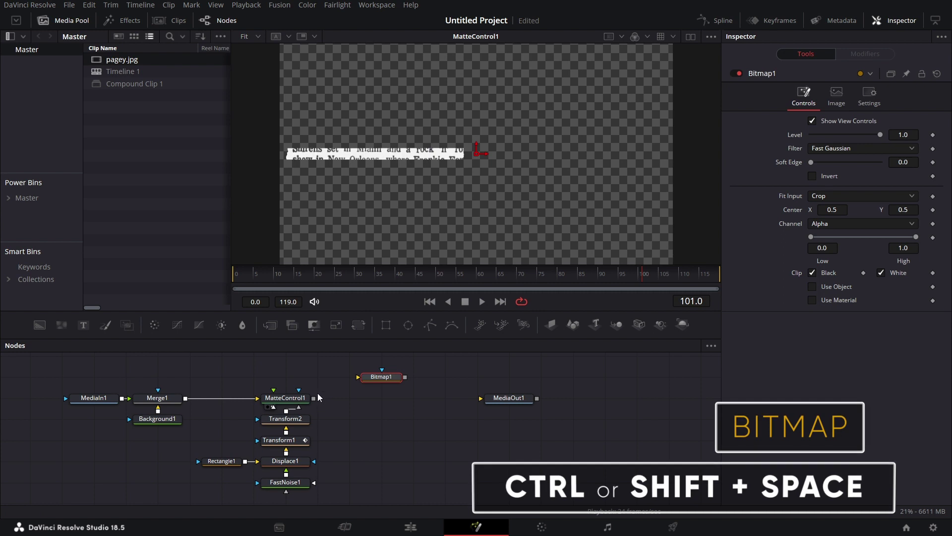
{"action": "left_click_drag", "start_coordinate": [314, 397], "coordinate": [352, 400]}
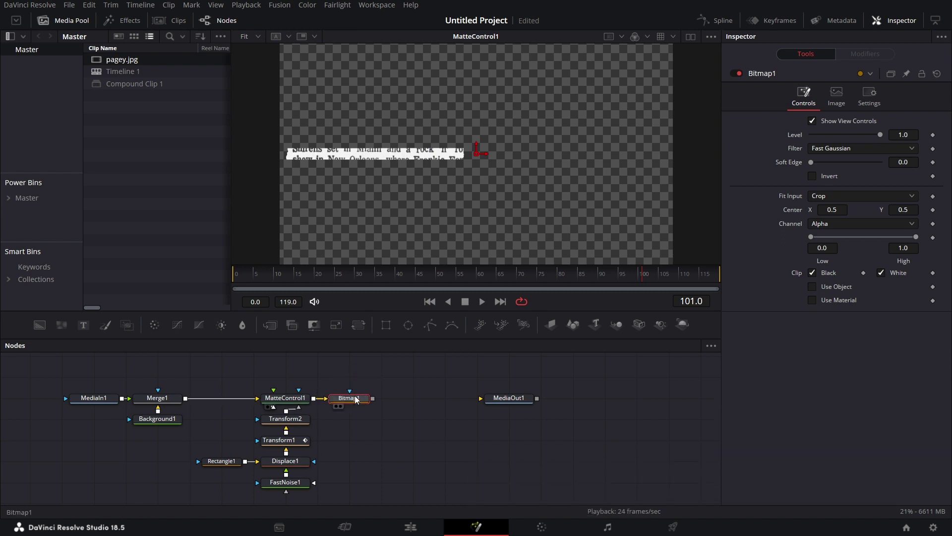
{"action": "key", "text": "1"}
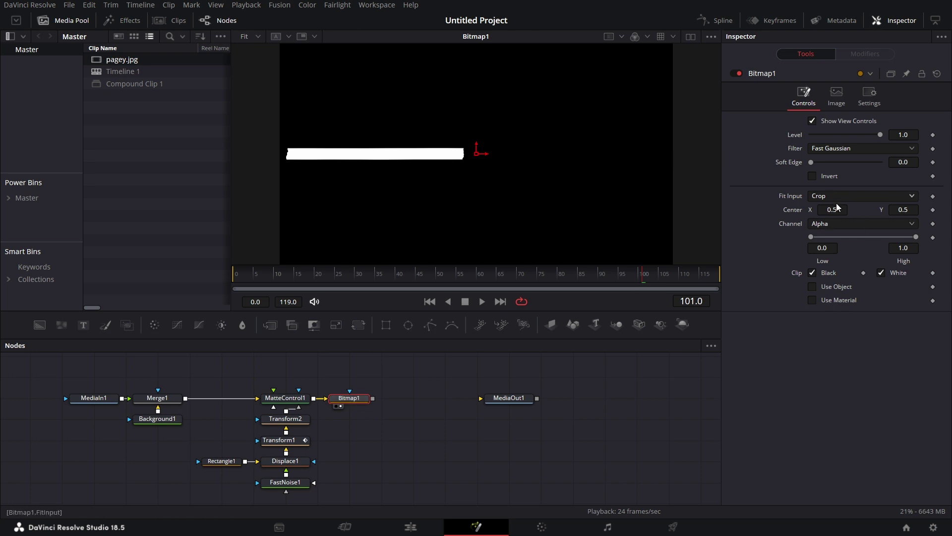
Step: Set Bitmap1's channel to Luminance and drag a Background node beside it
{"action": "left_click", "coordinate": [835, 227]}
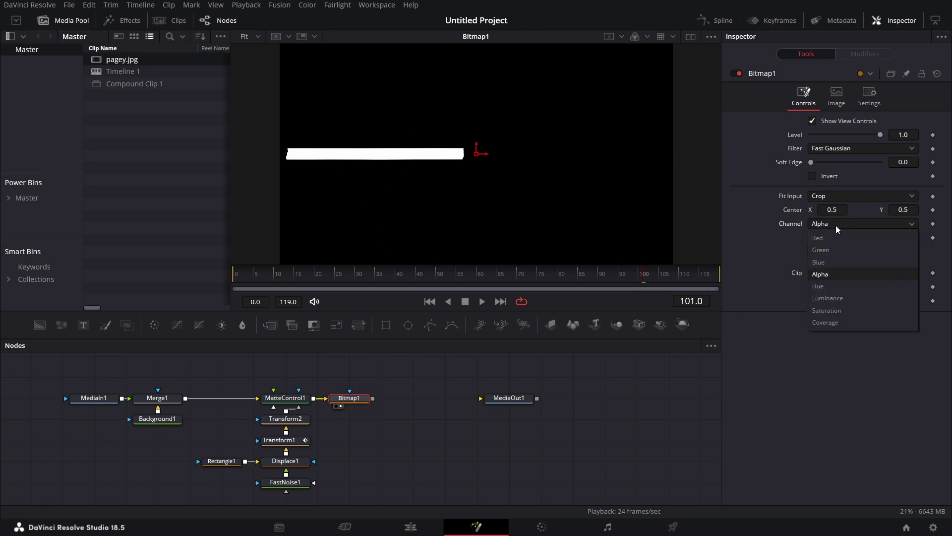
{"action": "left_click", "coordinate": [845, 297]}
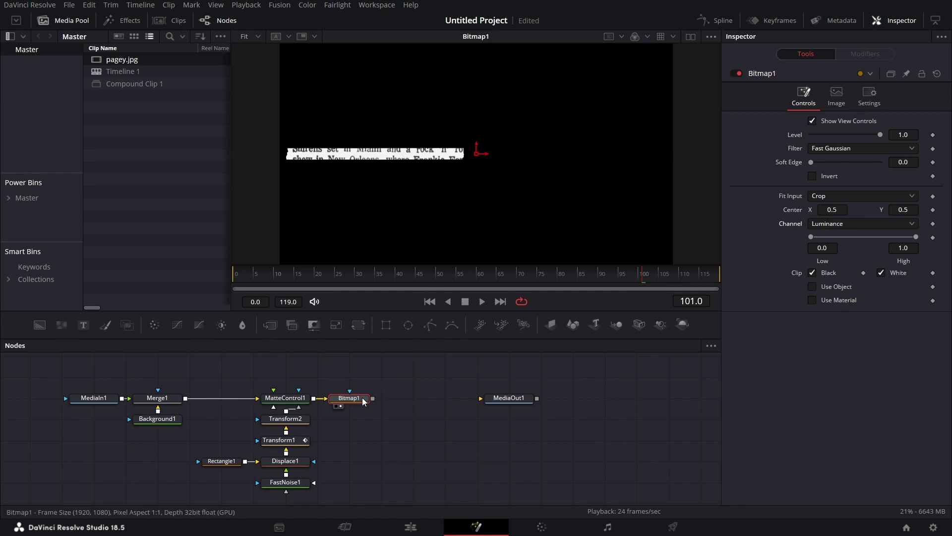
{"action": "left_click_drag", "start_coordinate": [41, 323], "coordinate": [420, 397]}
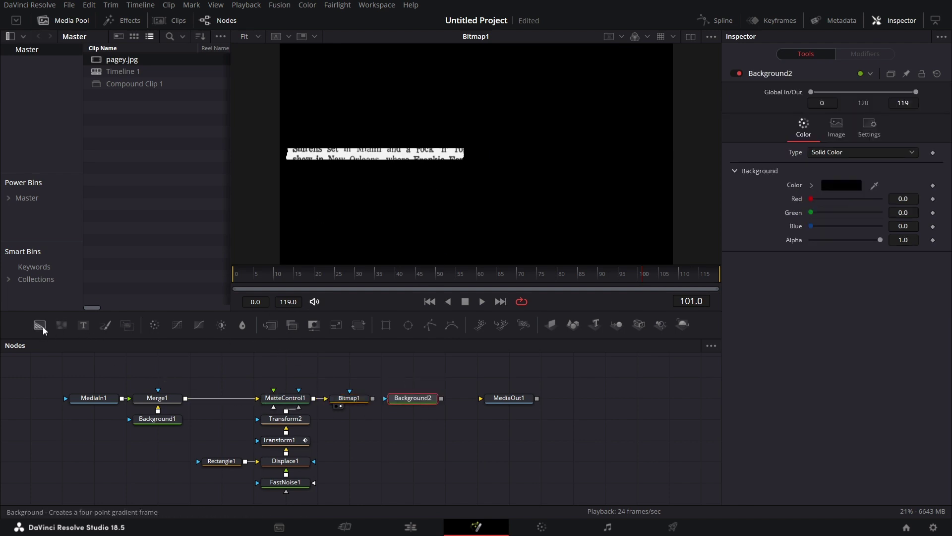
Step: Add a second Background node and rename Background2 to 'highlight'
{"action": "left_click_drag", "start_coordinate": [42, 326], "coordinate": [421, 424]}
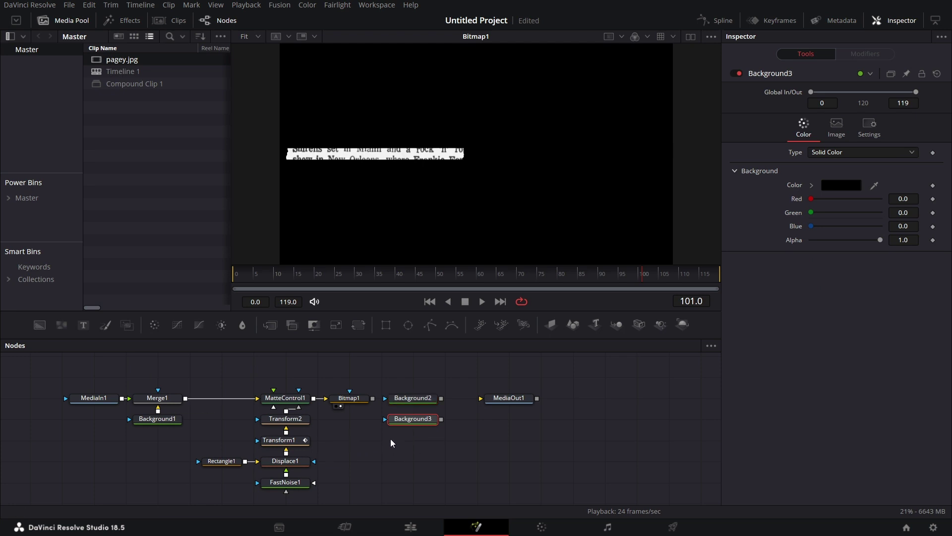
{"action": "right_click", "coordinate": [422, 398]}
{"action": "left_click", "coordinate": [469, 299]}
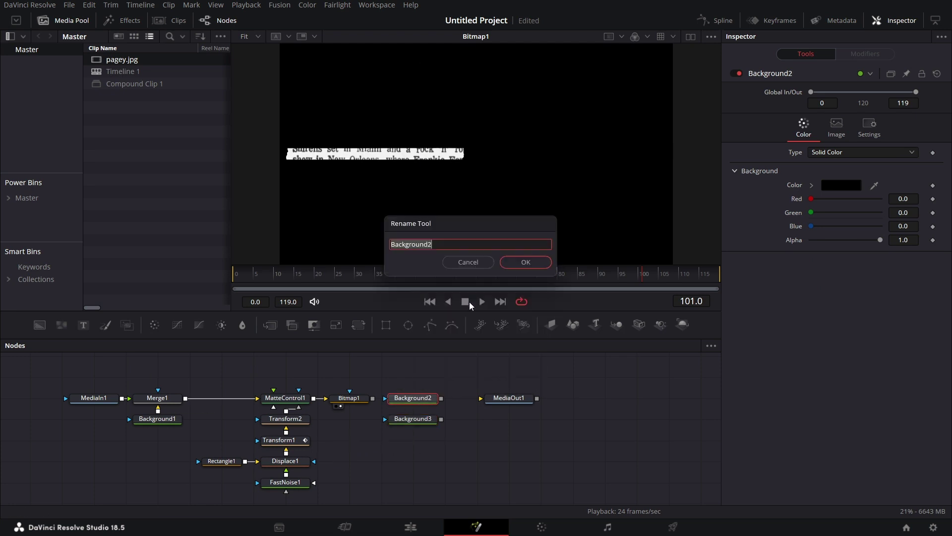
{"action": "type", "text": "highloght"}
{"action": "key", "text": "BackSpace"}
{"action": "key", "text": "BackSpace"}
{"action": "key", "text": "BackSpace"}
{"action": "key", "text": "BackSpace"}
{"action": "type", "text": "ight"}
{"action": "key", "text": "Return"}
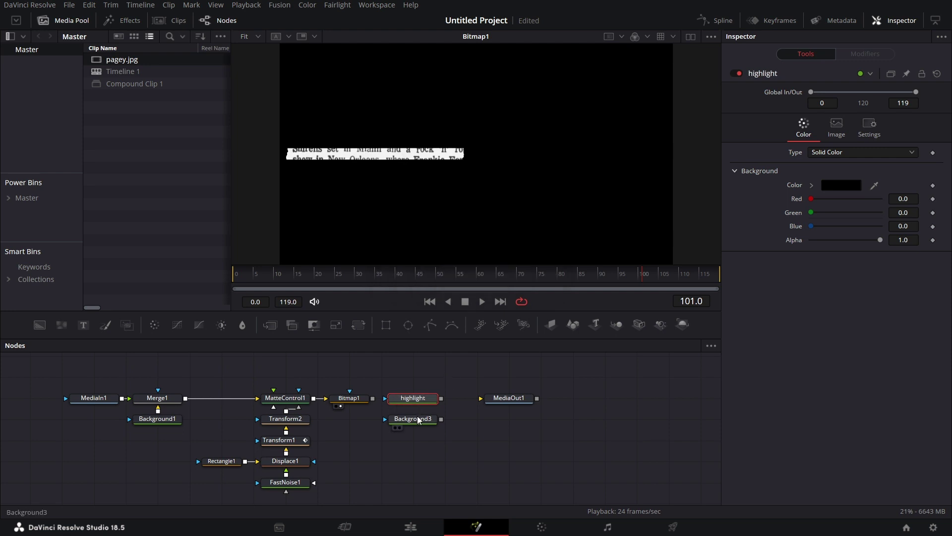
Step: Rename Background3 to 'texth'
{"action": "left_click", "coordinate": [413, 419]}
{"action": "right_click", "coordinate": [419, 419]}
{"action": "left_click", "coordinate": [479, 320]}
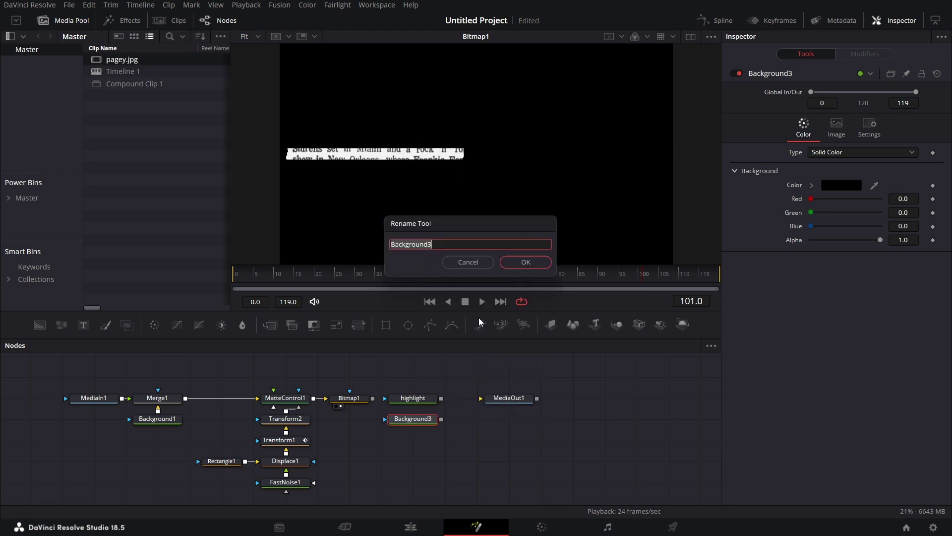
{"action": "type", "text": "texth"}
{"action": "key", "text": "Return"}
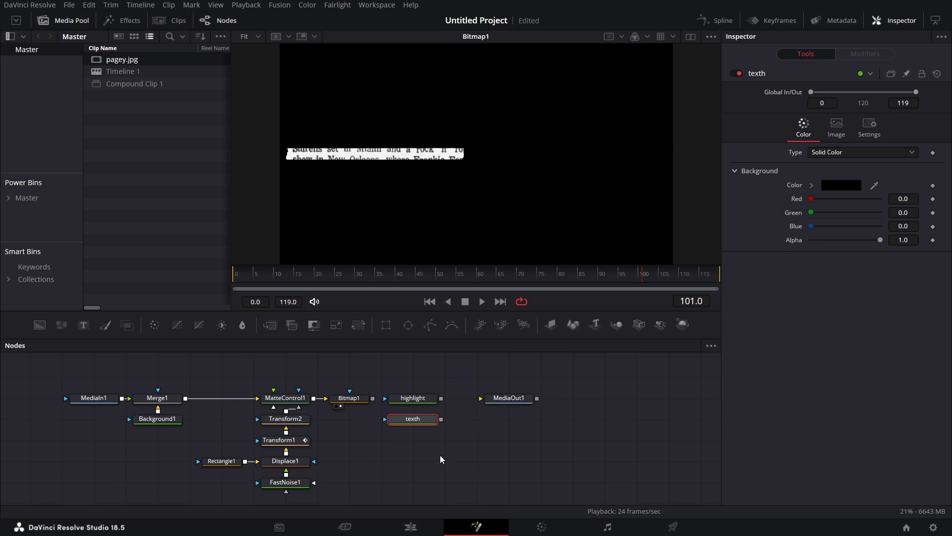
Step: Use Bitmap1 as highlight's mask, tick Apply Mask Inverted on texth, and place highlight beside MediaOut1
{"action": "scroll", "coordinate": [463, 444], "scroll_direction": "down", "scroll_amount": 1}
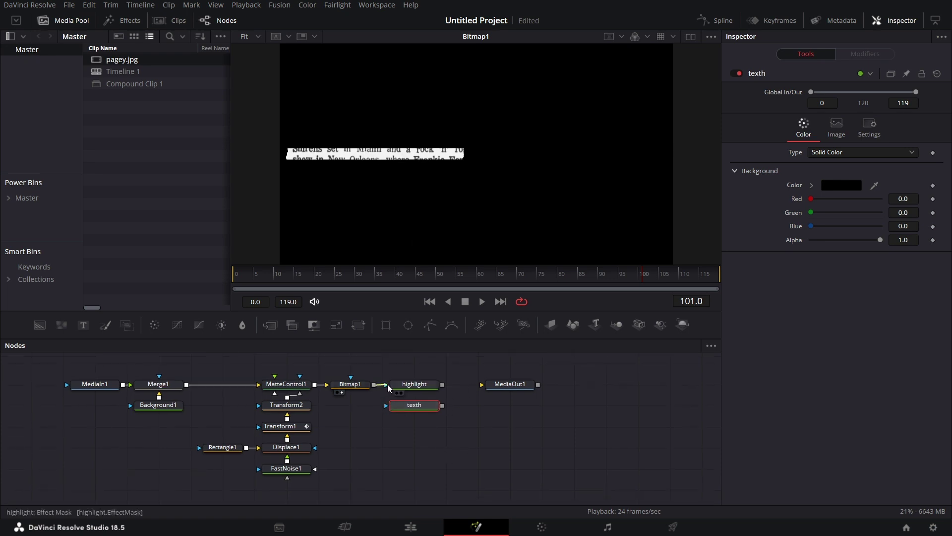
{"action": "left_click_drag", "start_coordinate": [386, 385], "coordinate": [386, 411]}
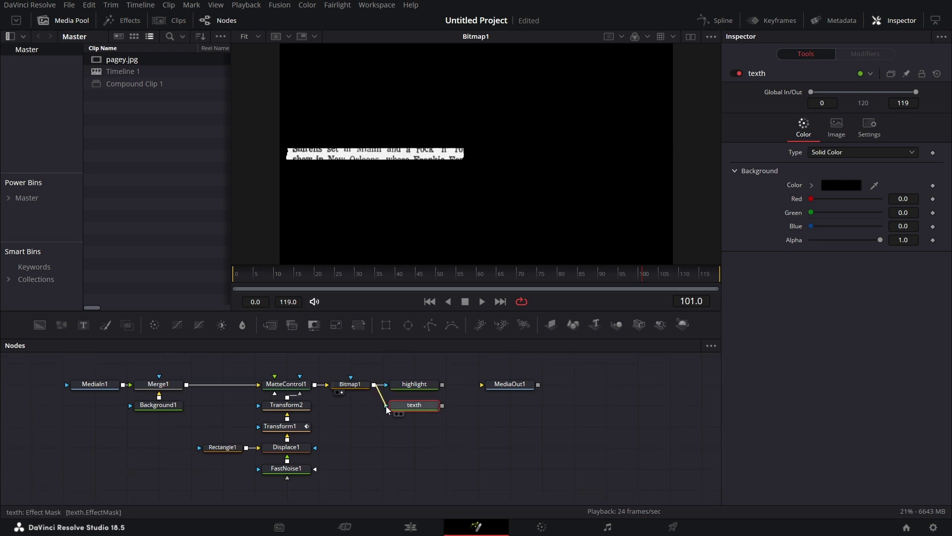
{"action": "key", "text": "1"}
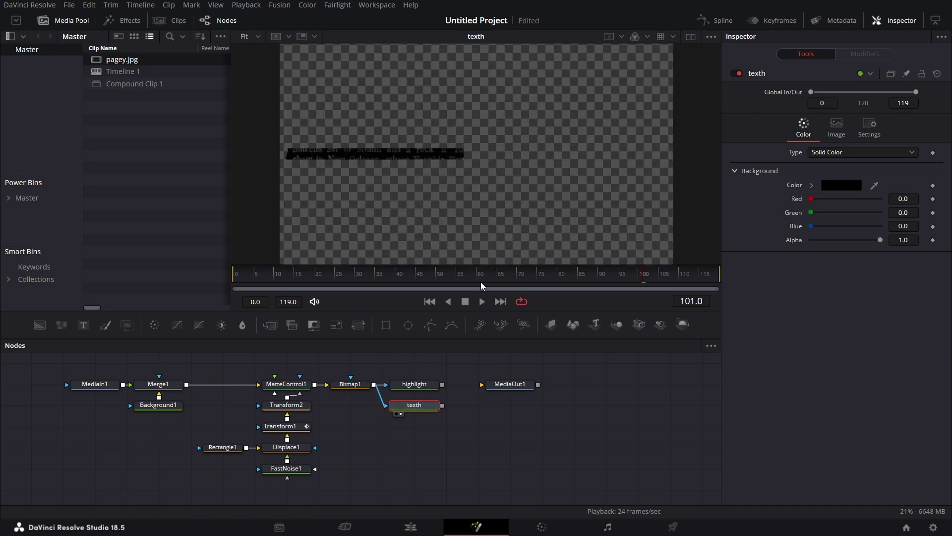
{"action": "left_click_drag", "start_coordinate": [429, 407], "coordinate": [454, 409]}
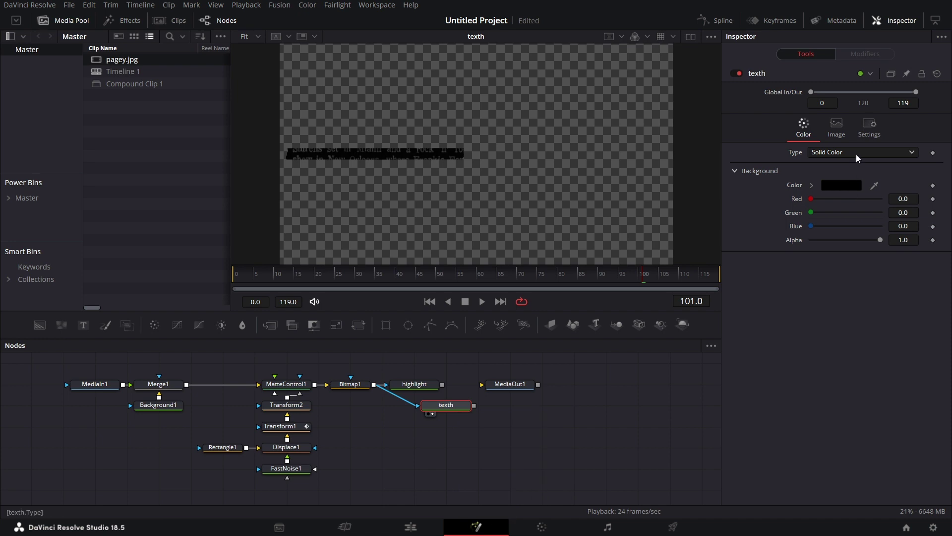
{"action": "left_click", "coordinate": [873, 127]}
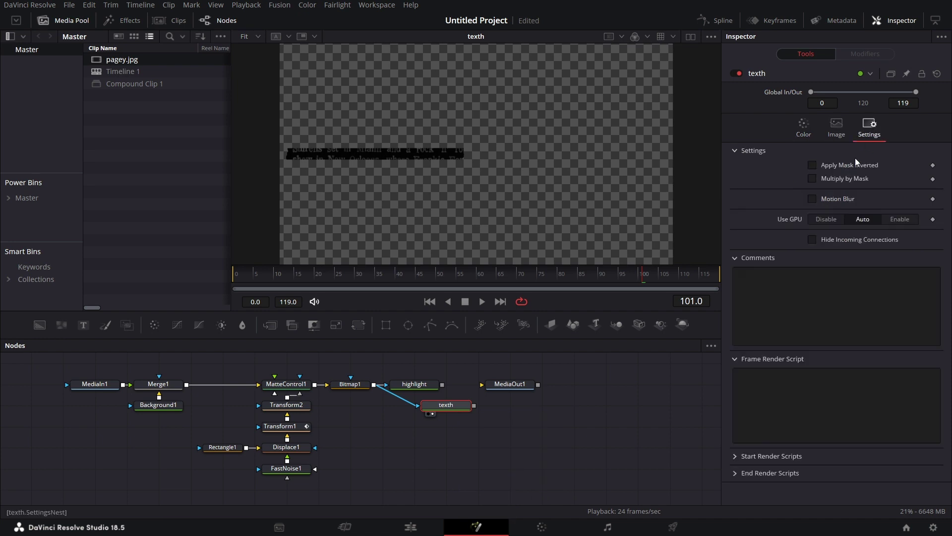
{"action": "left_click", "coordinate": [812, 165]}
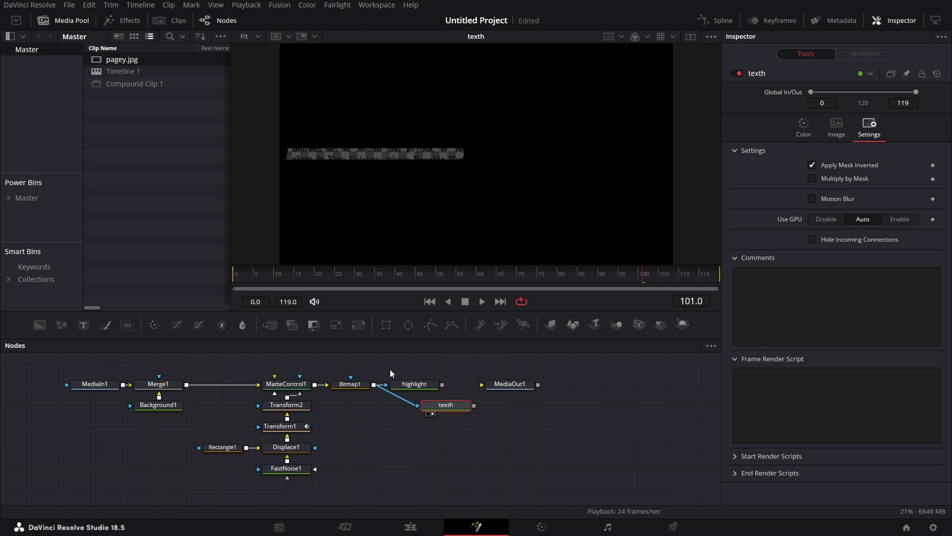
{"action": "left_click_drag", "start_coordinate": [416, 388], "coordinate": [441, 389]}
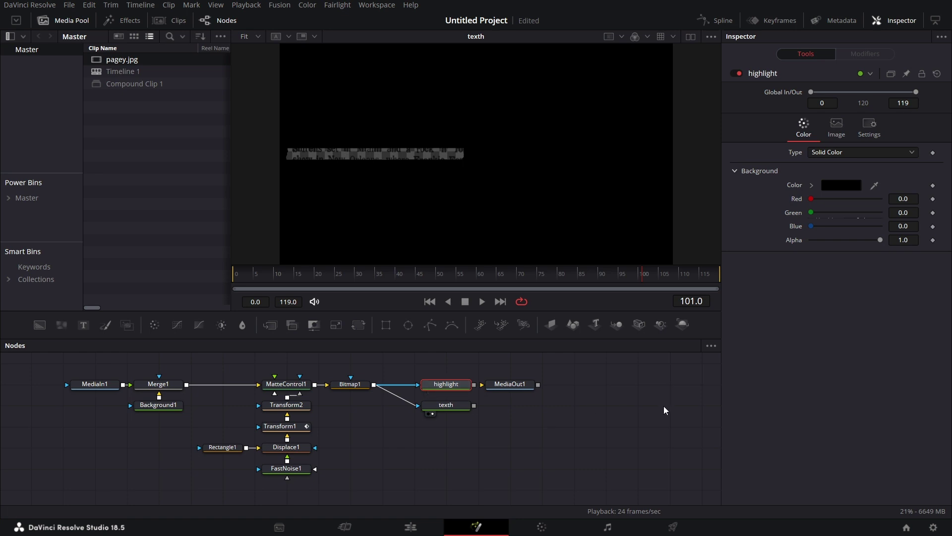
Step: Make highlight bright red and give texth the orange custom background colour
{"action": "left_click_drag", "start_coordinate": [813, 200], "coordinate": [882, 199]}
{"action": "left_click", "coordinate": [449, 406]}
{"action": "left_click", "coordinate": [806, 130]}
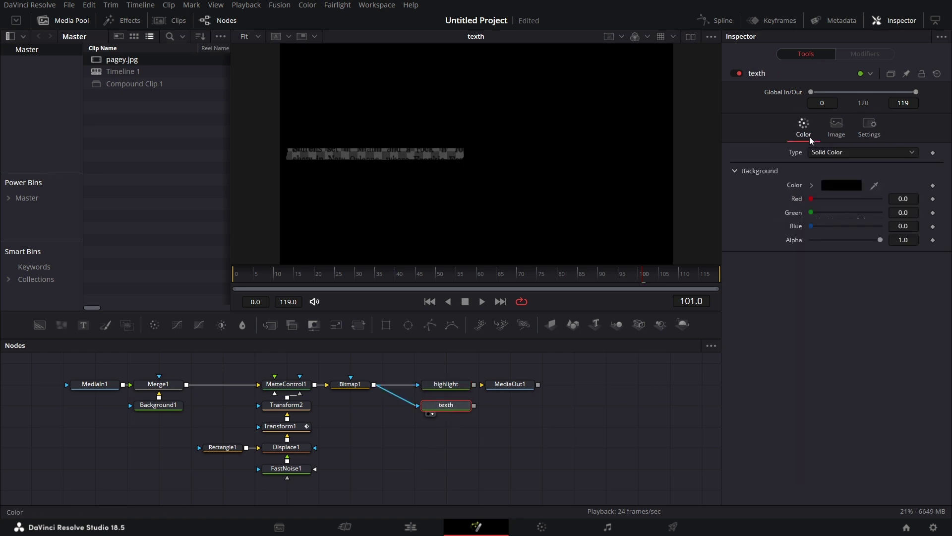
{"action": "left_click", "coordinate": [837, 187]}
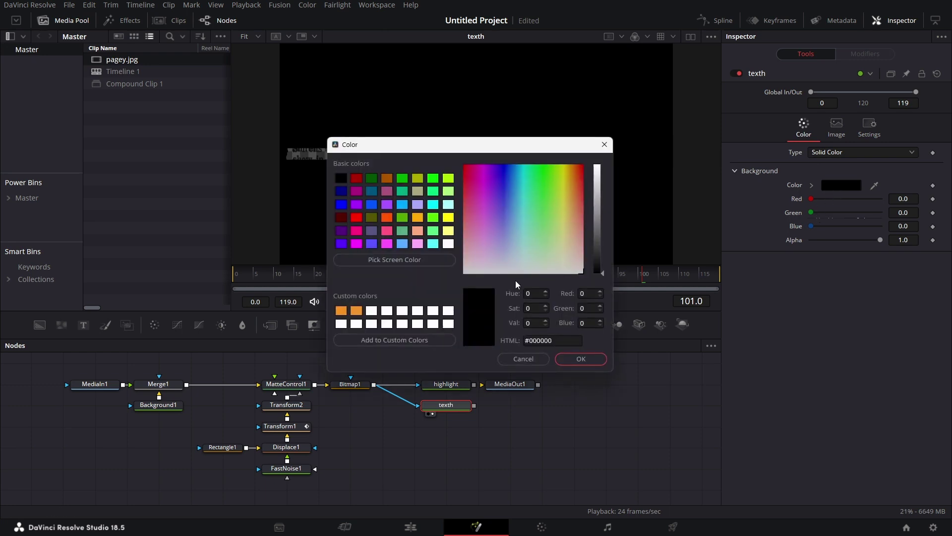
{"action": "left_click", "coordinate": [354, 311]}
{"action": "left_click", "coordinate": [575, 358]}
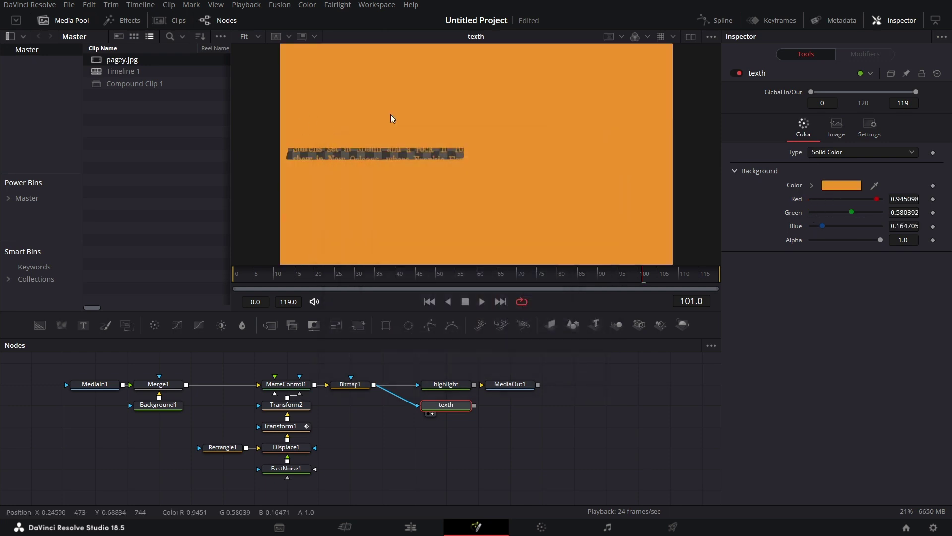
Step: Add an ErodeDilate node between Bitmap1 and texth, spreading the nodes rightward
{"action": "left_click_drag", "start_coordinate": [520, 392], "coordinate": [586, 390]}
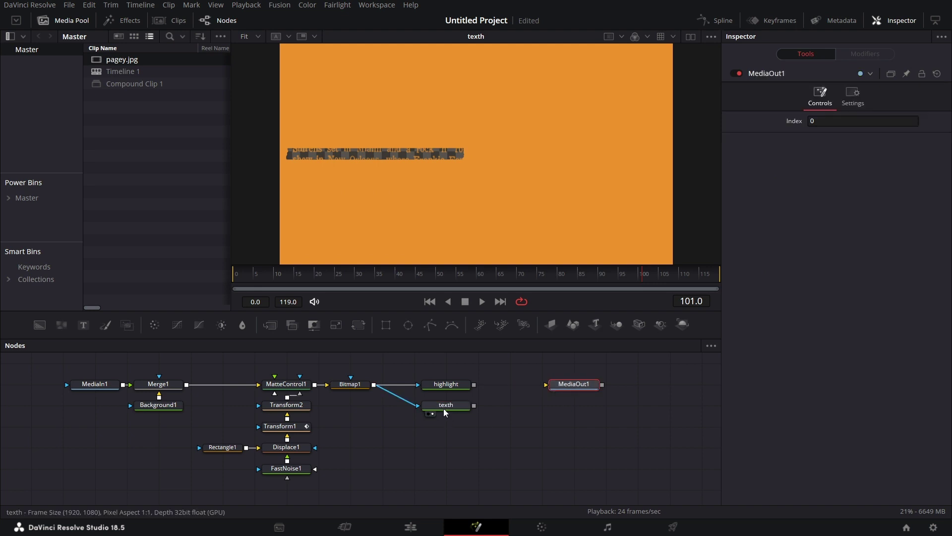
{"action": "left_click_drag", "start_coordinate": [439, 406], "coordinate": [471, 405]}
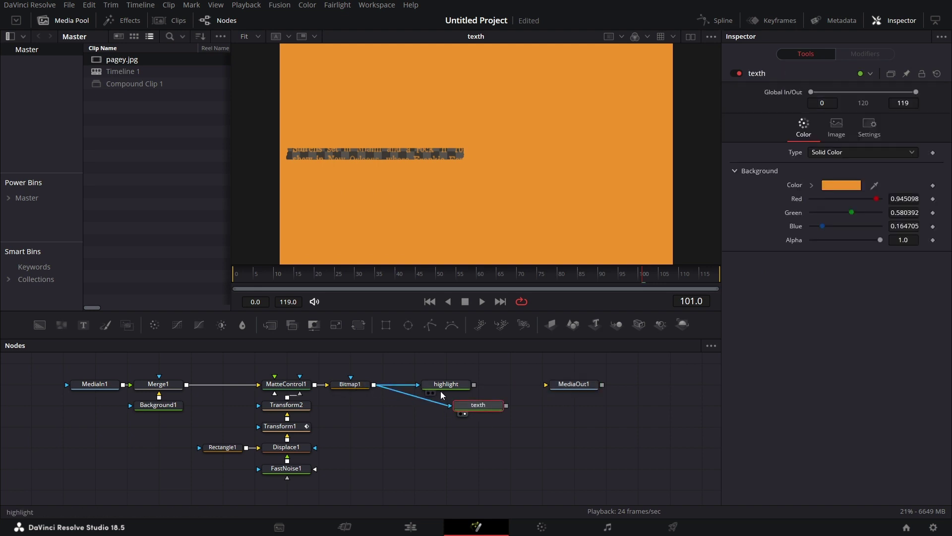
{"action": "left_click", "coordinate": [379, 459]}
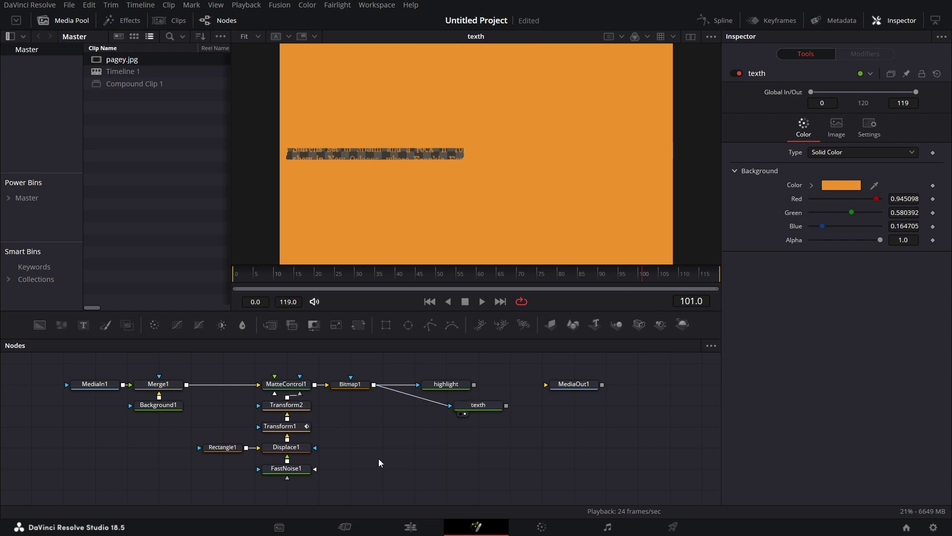
{"action": "key", "text": "shift+space"}
{"action": "type", "text": "er"}
{"action": "key", "text": "Return"}
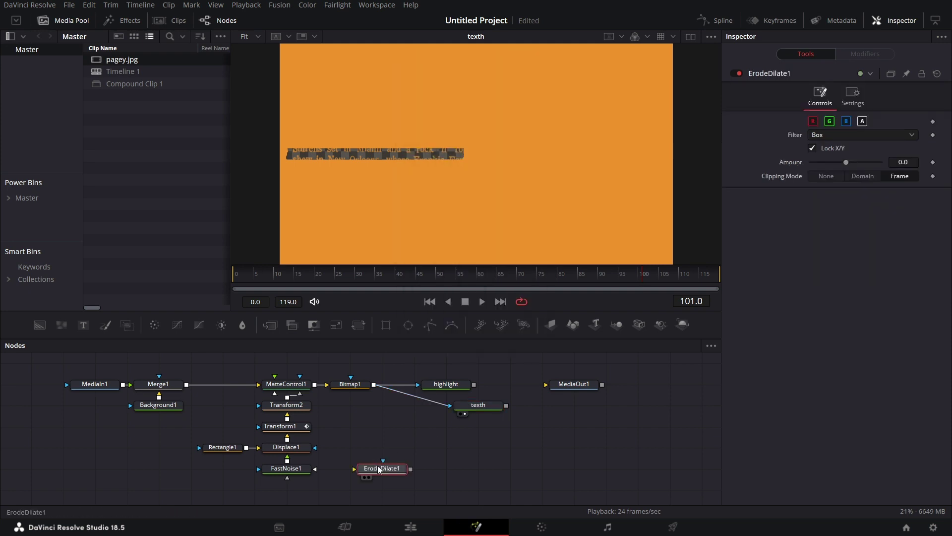
{"action": "left_click_drag", "start_coordinate": [379, 469], "coordinate": [411, 427]}
{"action": "left_click_drag", "start_coordinate": [374, 385], "coordinate": [423, 414]}
{"action": "left_click_drag", "start_coordinate": [445, 385], "coordinate": [478, 384]}
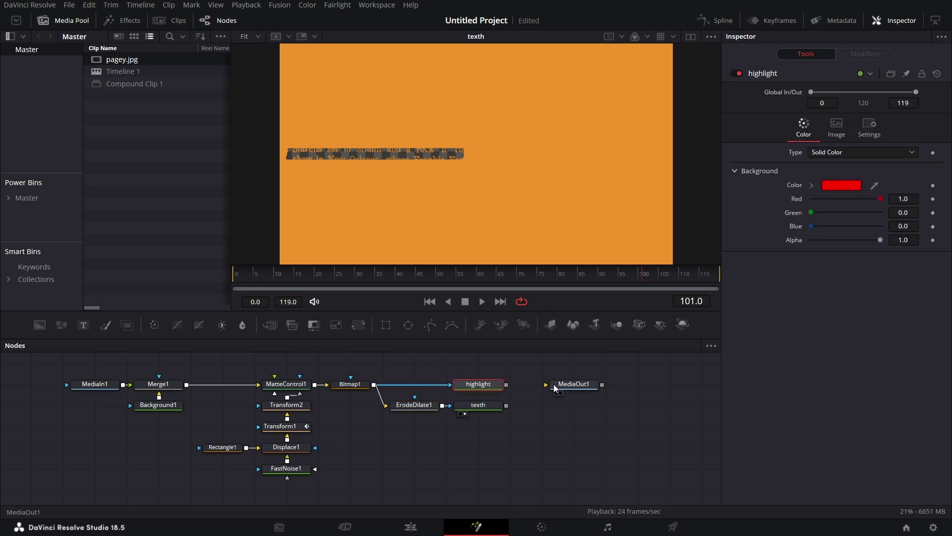
Step: Add a Merge2 node combining highlight and texth, and view its output
{"action": "left_click_drag", "start_coordinate": [560, 385], "coordinate": [656, 386]}
{"action": "left_click_drag", "start_coordinate": [270, 325], "coordinate": [322, 349]}
{"action": "mouse_move", "coordinate": [537, 385]}
{"action": "left_mouse_down"}
{"action": "mouse_move", "coordinate": [523, 383]}
{"action": "mouse_move", "coordinate": [511, 402]}
{"action": "mouse_move", "coordinate": [528, 387]}
{"action": "left_mouse_up"}
{"action": "key", "text": "1"}
{"action": "left_click_drag", "start_coordinate": [551, 393], "coordinate": [564, 415]}
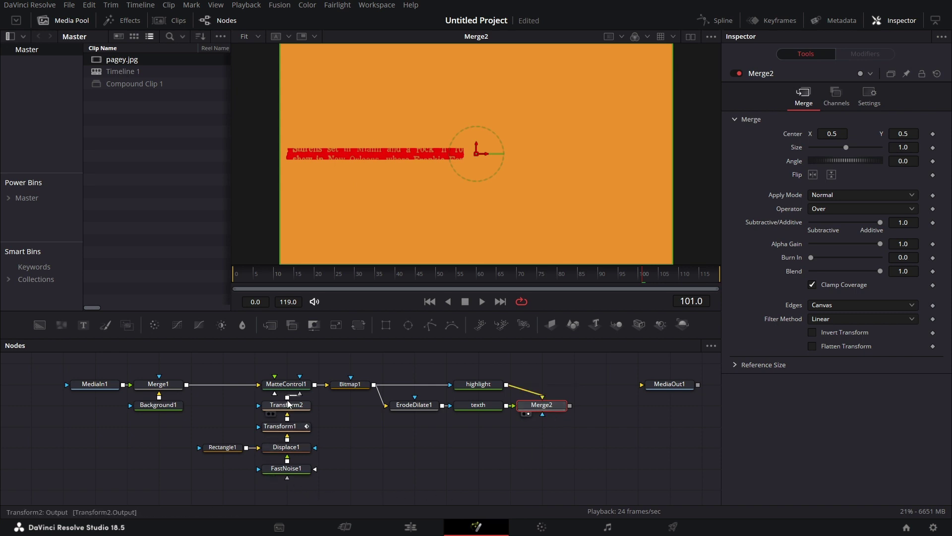
Step: Plug Transform2 into Merge2's effect mask and tidy the node layout
{"action": "left_click_drag", "start_coordinate": [288, 398], "coordinate": [543, 415]}
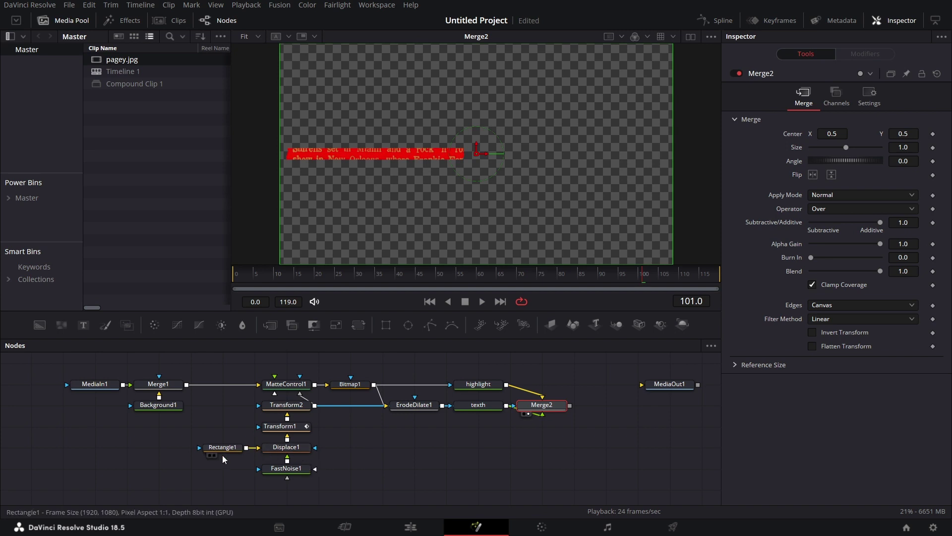
{"action": "left_click_drag", "start_coordinate": [222, 494], "coordinate": [286, 423]}
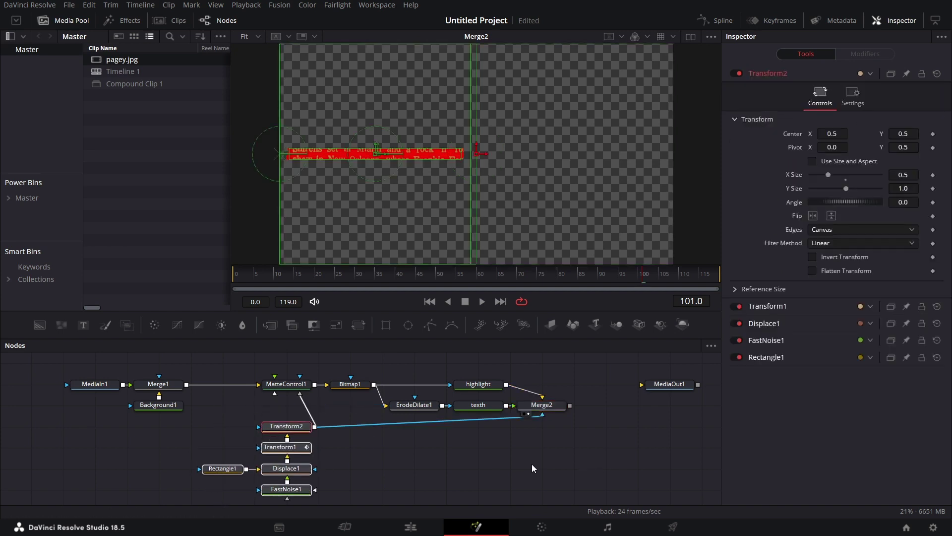
{"action": "left_click_drag", "start_coordinate": [391, 364], "coordinate": [516, 410]}
{"action": "scroll", "coordinate": [536, 434], "scroll_direction": "down", "scroll_amount": 2}
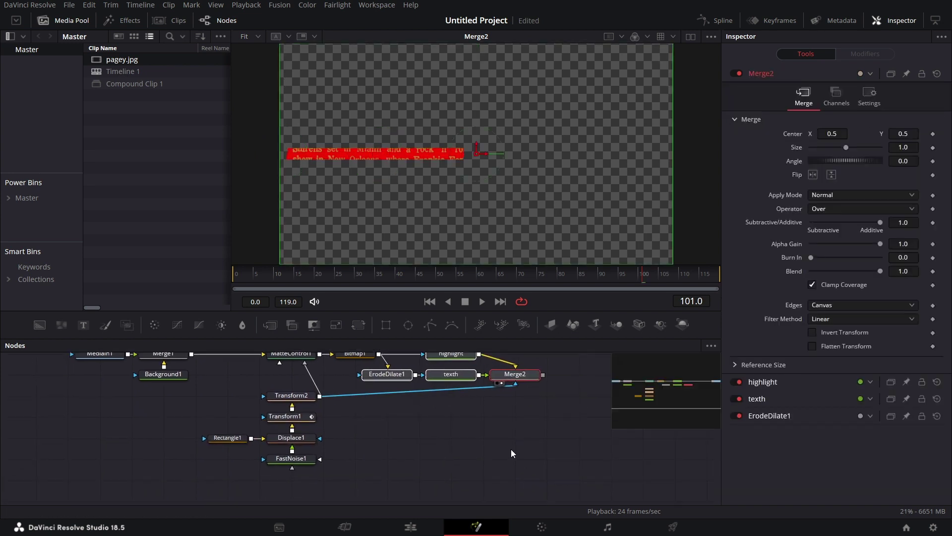
{"action": "left_click_drag", "start_coordinate": [510, 451], "coordinate": [526, 478]}
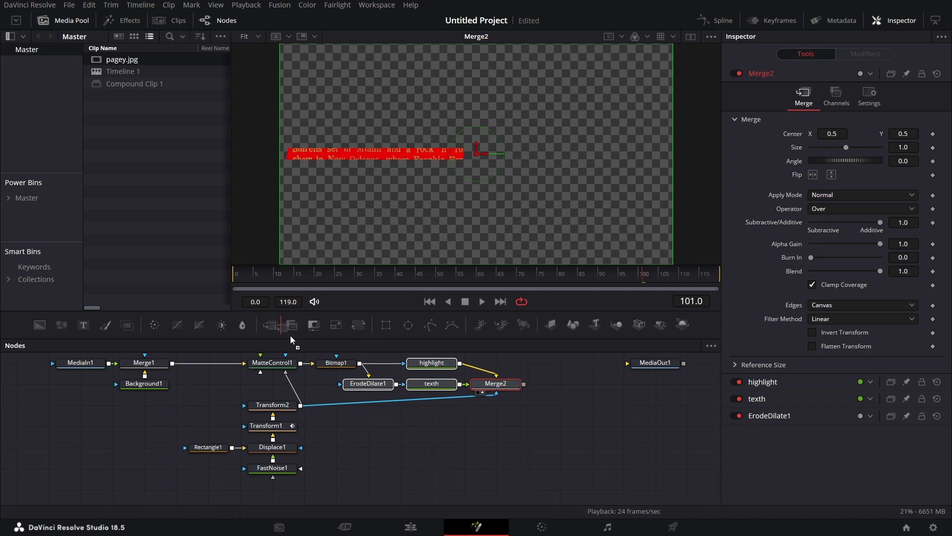
Step: Add Merge3 with Merge2 as foreground and Merge1 as routed background, feeding MediaOut1
{"action": "left_click_drag", "start_coordinate": [269, 324], "coordinate": [523, 498]}
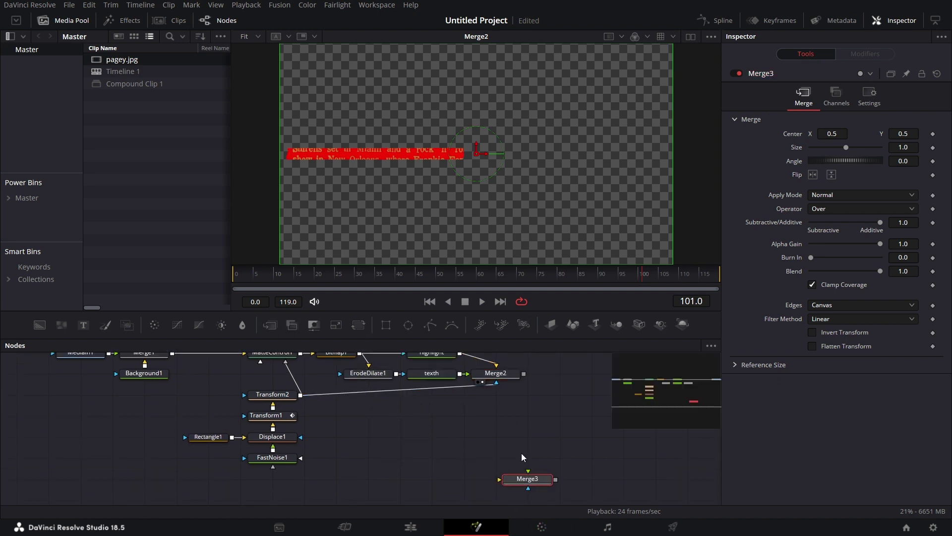
{"action": "left_click_drag", "start_coordinate": [523, 373], "coordinate": [528, 472]}
{"action": "left_click_drag", "start_coordinate": [182, 376], "coordinate": [488, 473]}
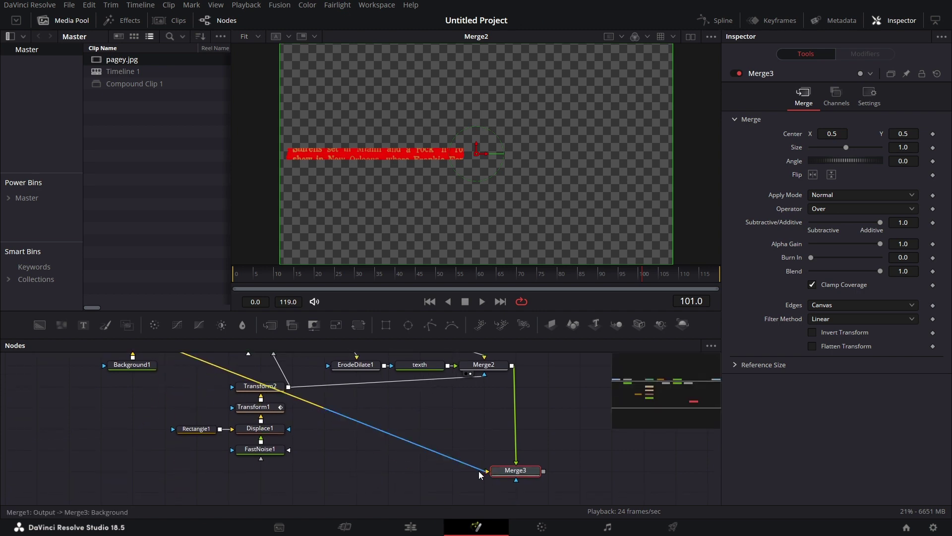
{"action": "left_click", "coordinate": [397, 437], "text": "ctrl"}
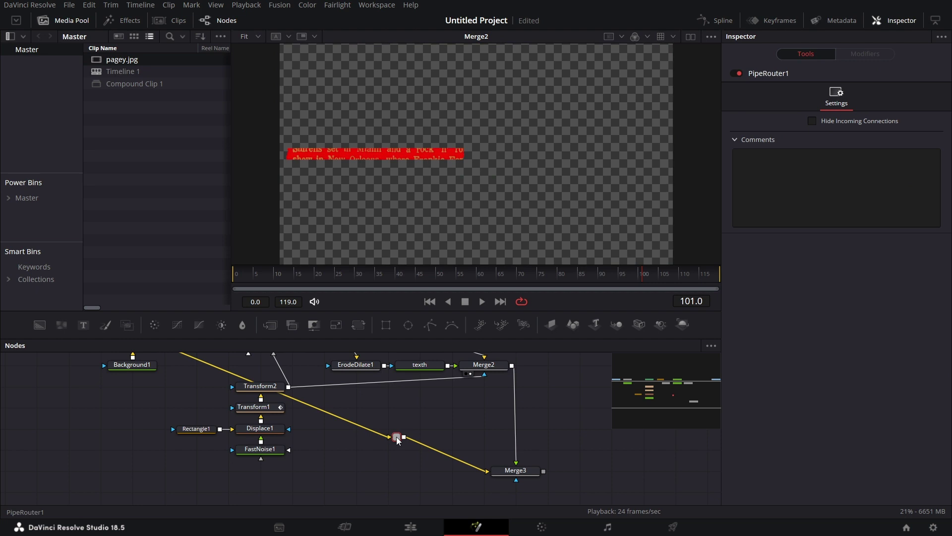
{"action": "left_click_drag", "start_coordinate": [397, 437], "coordinate": [174, 472]}
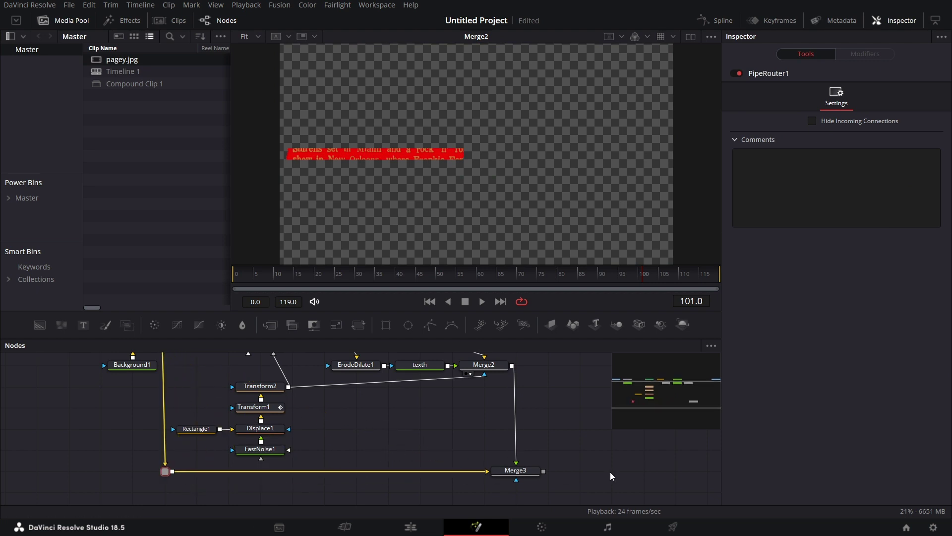
{"action": "scroll", "coordinate": [585, 473], "scroll_direction": "right", "scroll_amount": 2}
{"action": "left_click_drag", "start_coordinate": [590, 355], "coordinate": [589, 163]}
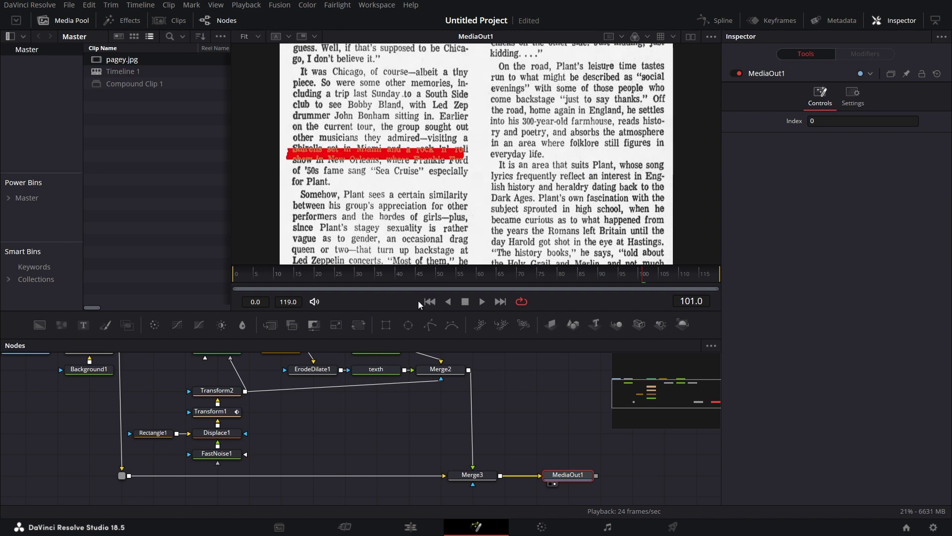
Step: Play the comp from frame 0, then raise Transform2's Center Y to 0.524
{"action": "left_click", "coordinate": [235, 274]}
{"action": "left_click", "coordinate": [482, 301]}
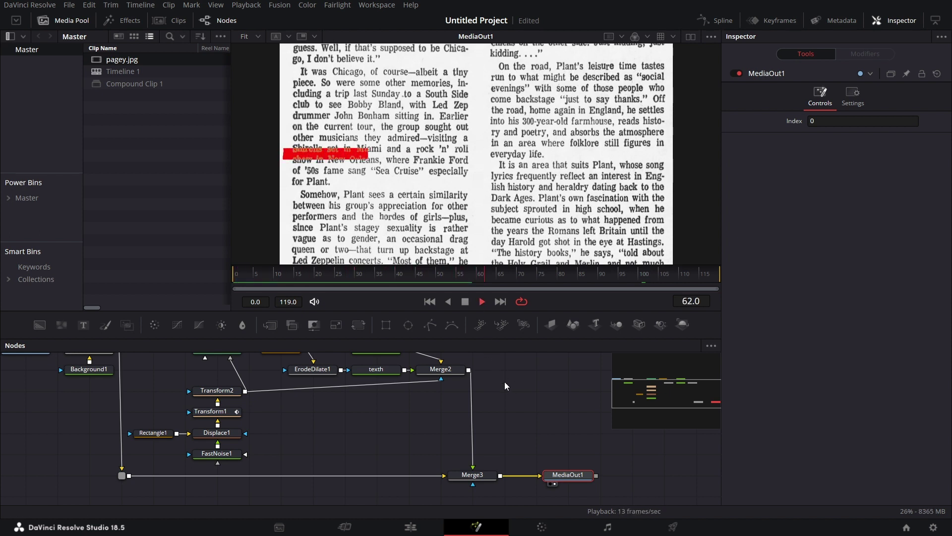
{"action": "left_click", "coordinate": [465, 302]}
{"action": "left_click_drag", "start_coordinate": [488, 403], "coordinate": [511, 435]}
{"action": "left_click", "coordinate": [249, 426]}
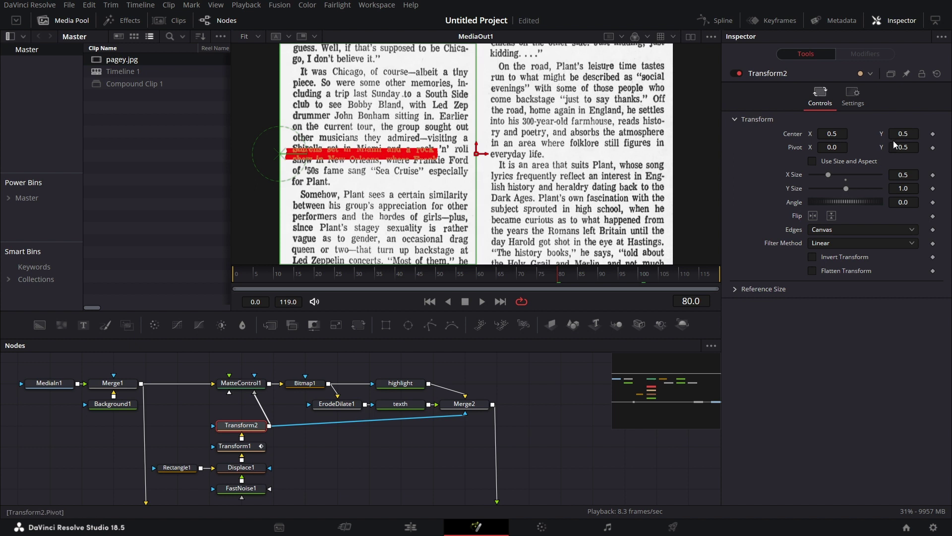
{"action": "left_click_drag", "start_coordinate": [904, 133], "coordinate": [914, 133]}
{"action": "scroll", "coordinate": [545, 421], "scroll_direction": "down", "scroll_amount": 1}
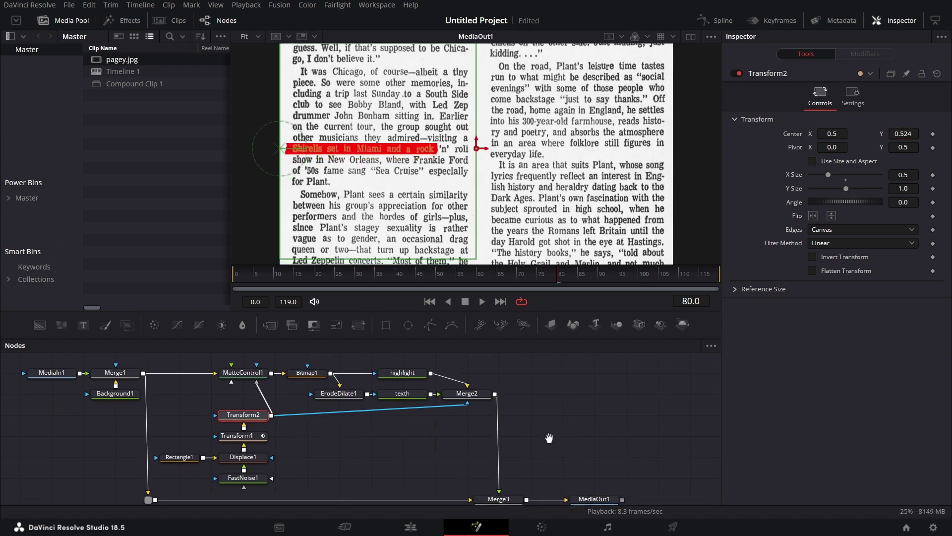
Step: Change the texth node's colour from orange to yellow #f1e907
{"action": "left_click", "coordinate": [418, 390]}
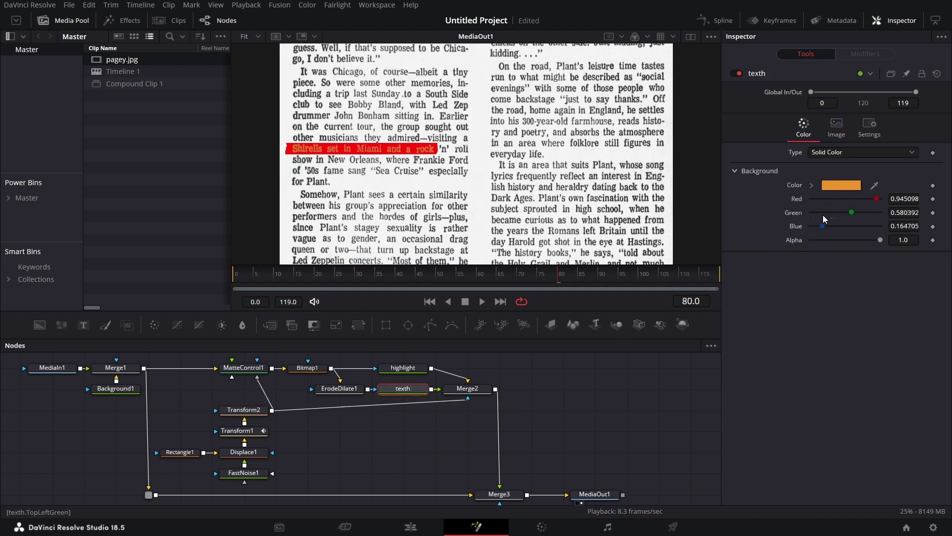
{"action": "left_click", "coordinate": [847, 187]}
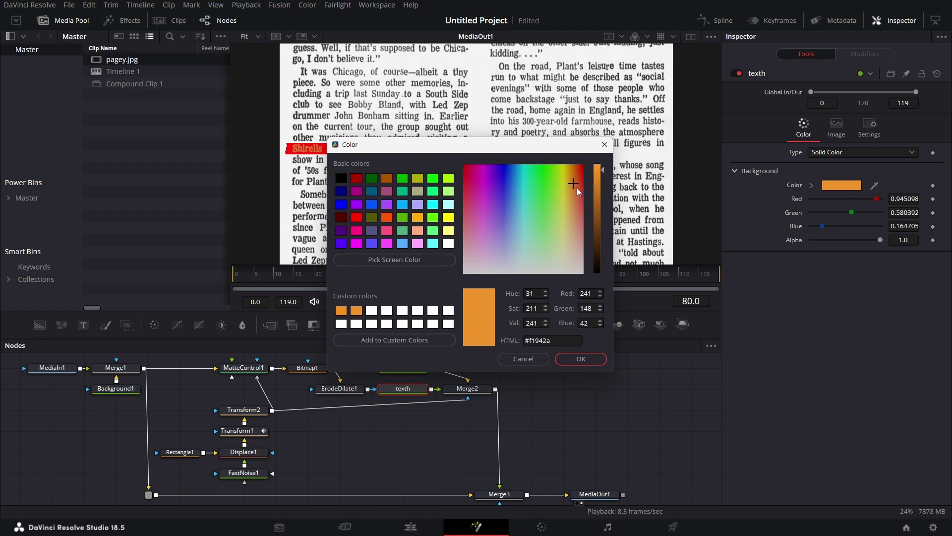
{"action": "left_click_drag", "start_coordinate": [575, 180], "coordinate": [564, 168]}
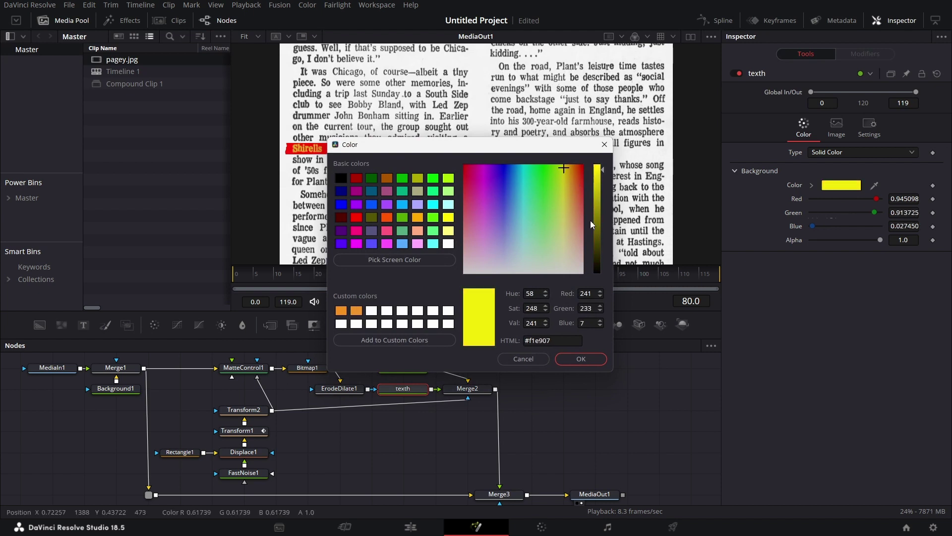
{"action": "left_click", "coordinate": [571, 365]}
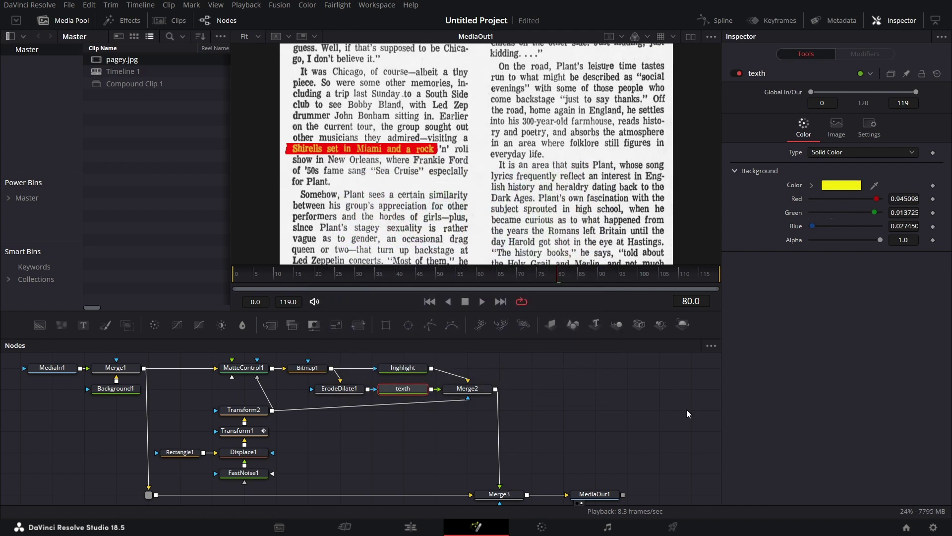
Step: Raise Bitmap1's Low threshold to 0.322
{"action": "left_click", "coordinate": [308, 368]}
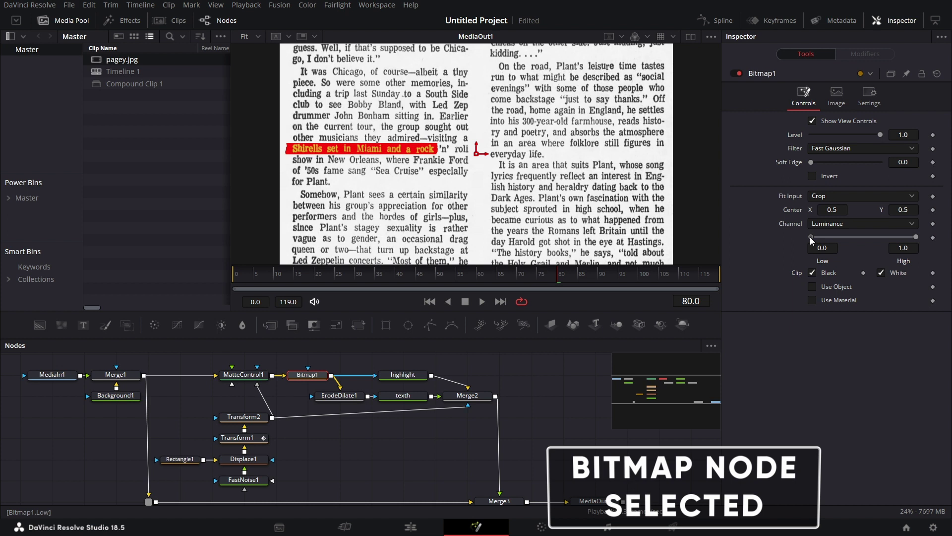
{"action": "left_click_drag", "start_coordinate": [811, 236], "coordinate": [831, 238]}
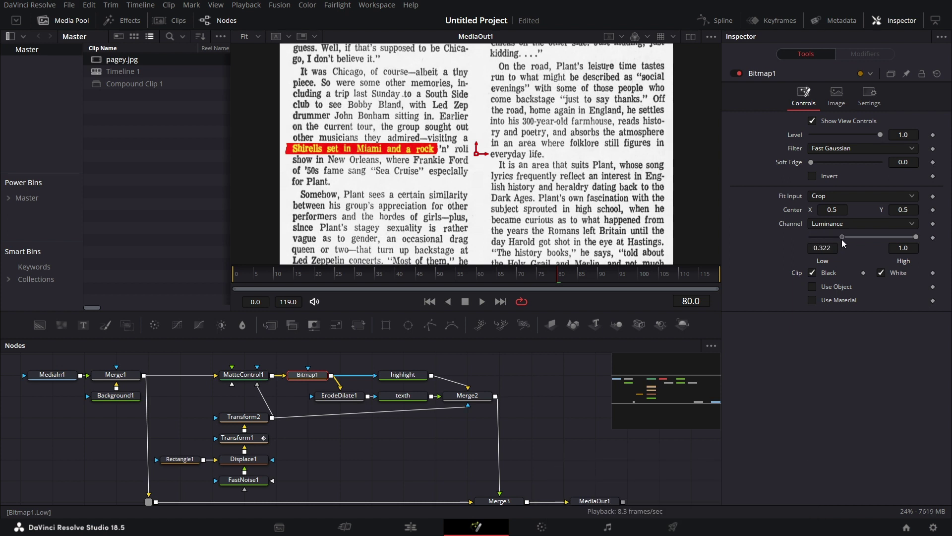
{"action": "left_click_drag", "start_coordinate": [528, 439], "coordinate": [539, 431]}
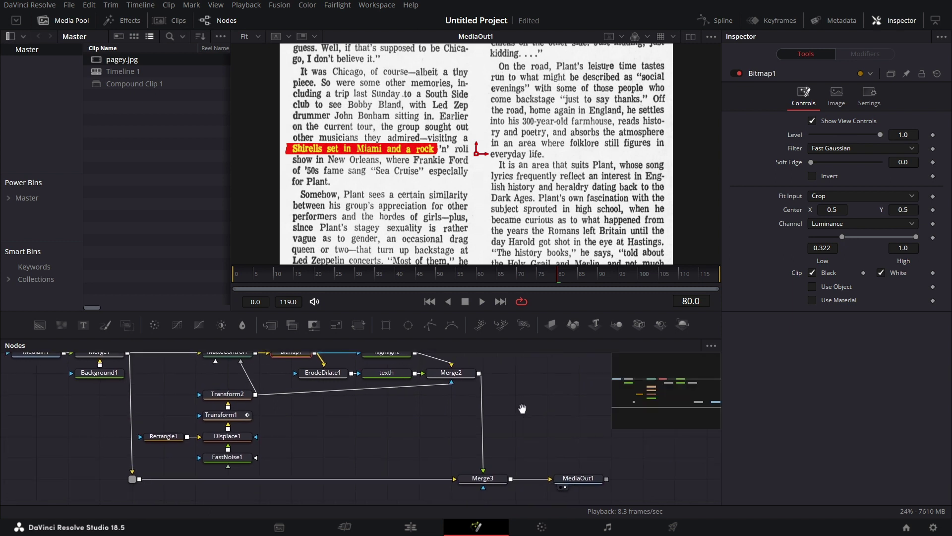
{"action": "left_click_drag", "start_coordinate": [570, 455], "coordinate": [572, 460]}
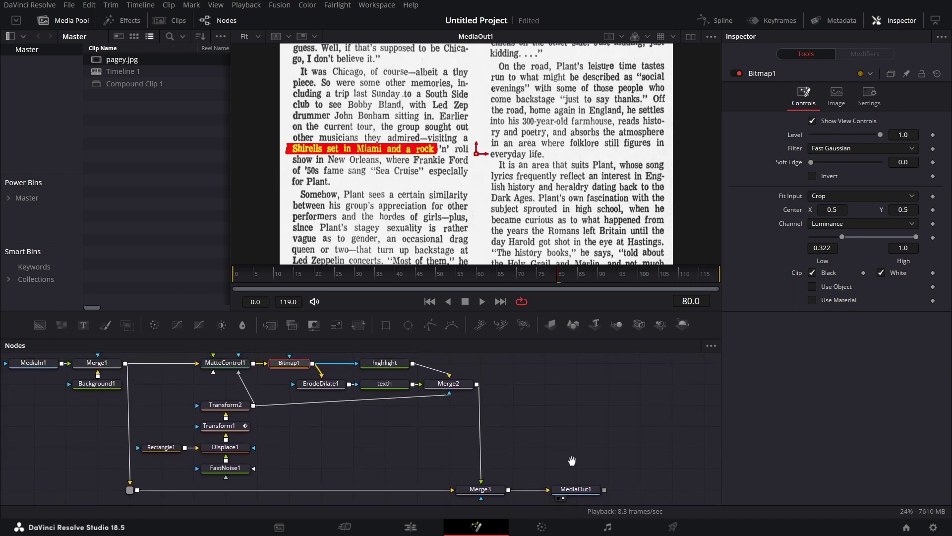